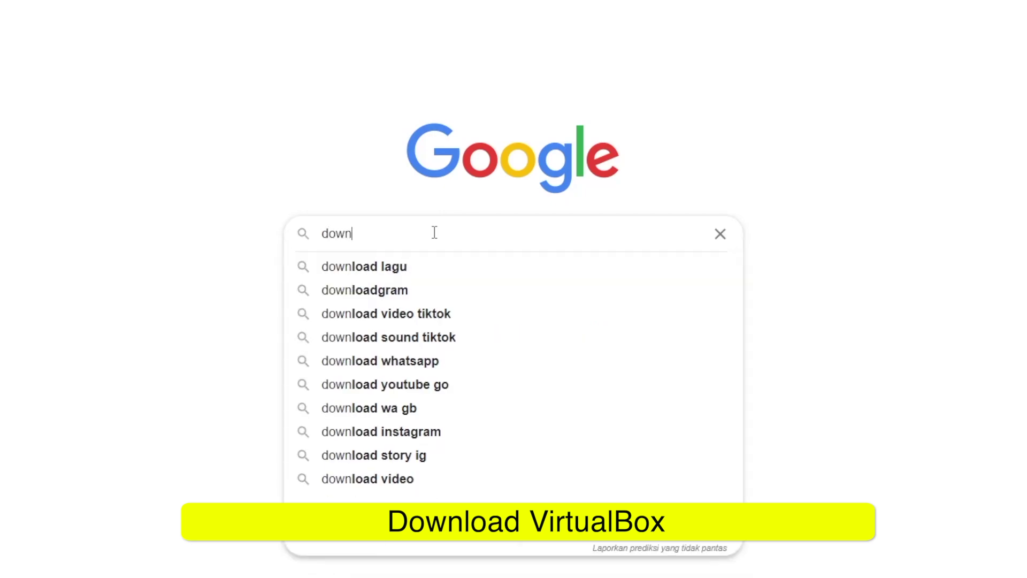
Step: Search the web for "download virtualbox" and download the VirtualBox 6.1.28 installer for Windows hosts from virtualbox.org
type("alb")
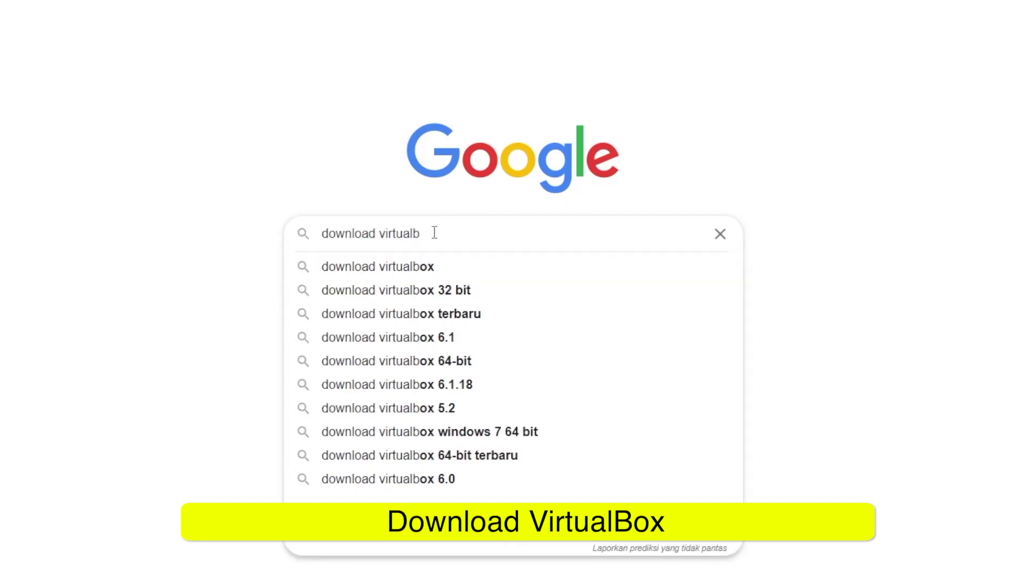
left_click(357, 361)
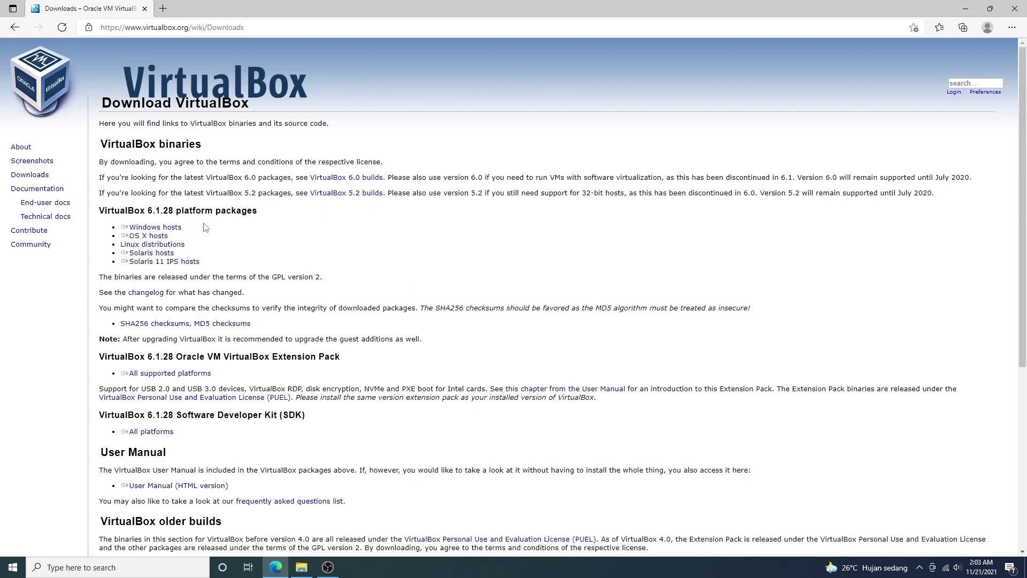
left_click(176, 228)
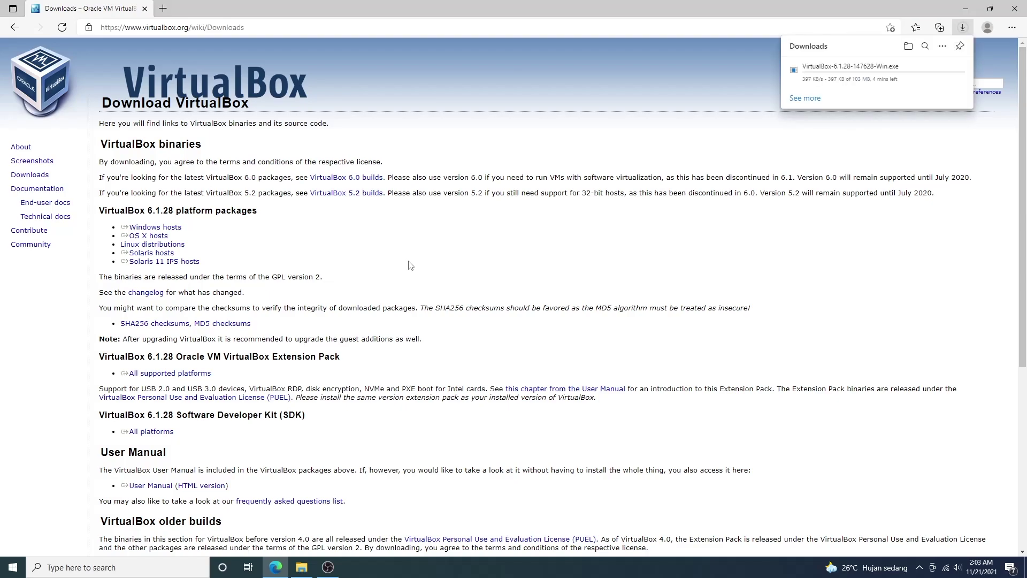
right_click(876, 86)
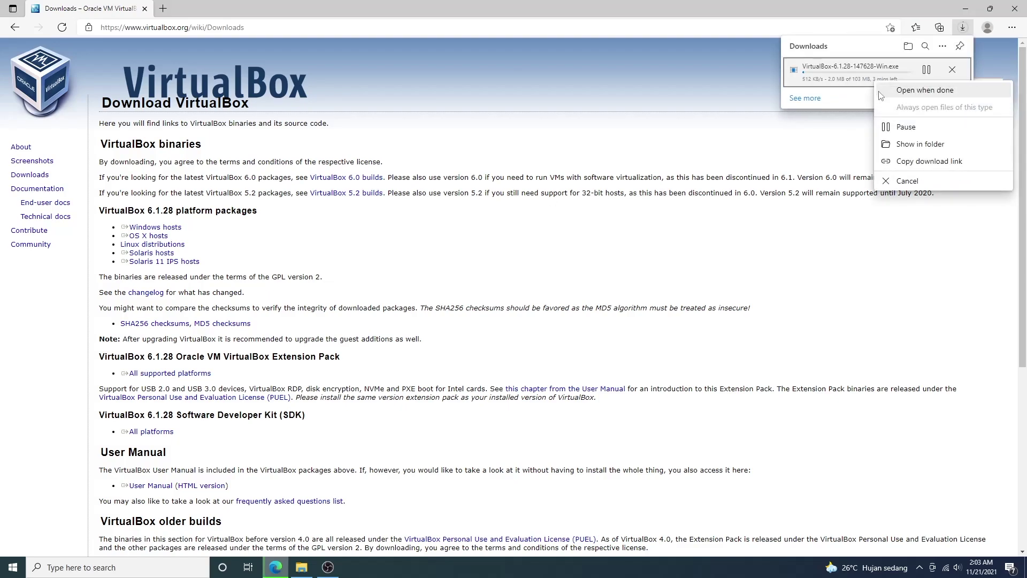
left_click(919, 161)
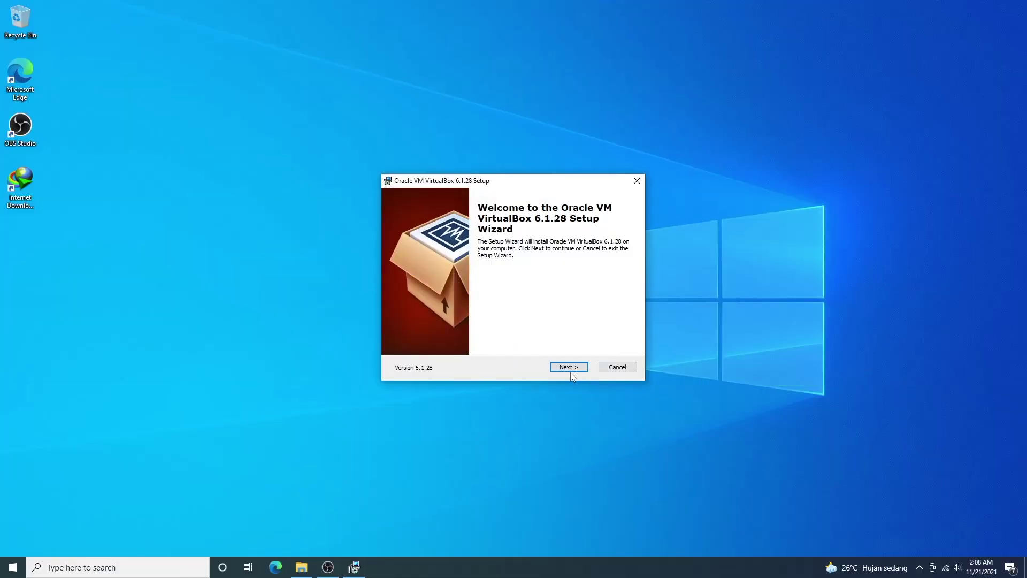
Step: Install Oracle VM VirtualBox 6.1.28 with the default features, location and shortcuts, and finish the setup wizard
left_click(571, 374)
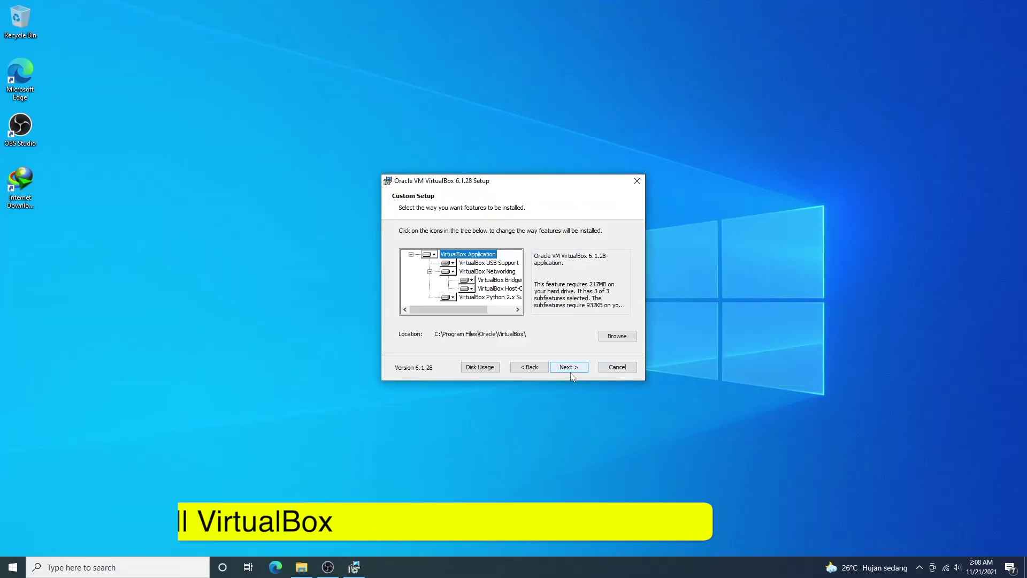
left_click(571, 374)
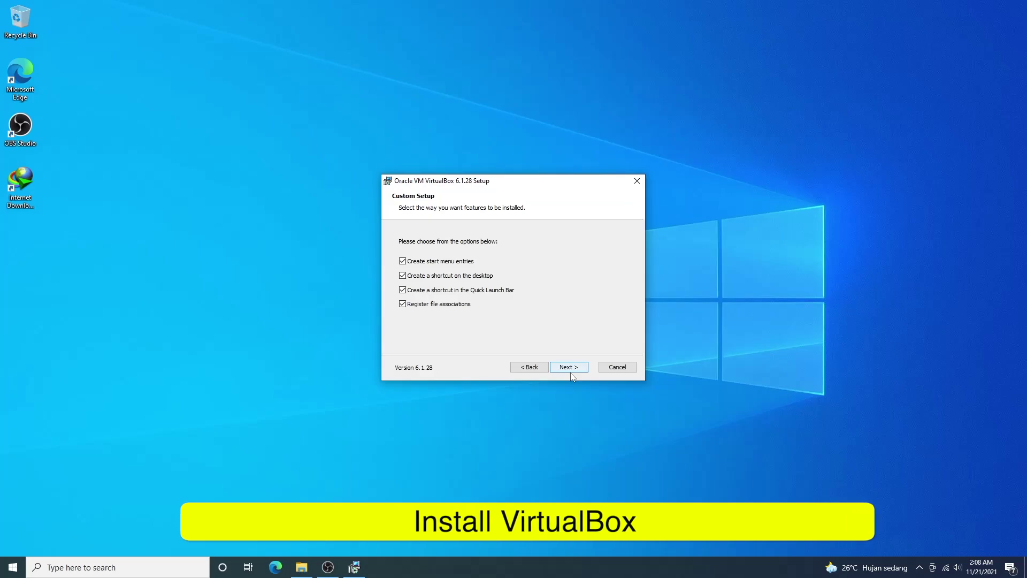
left_click(571, 373)
left_click(571, 374)
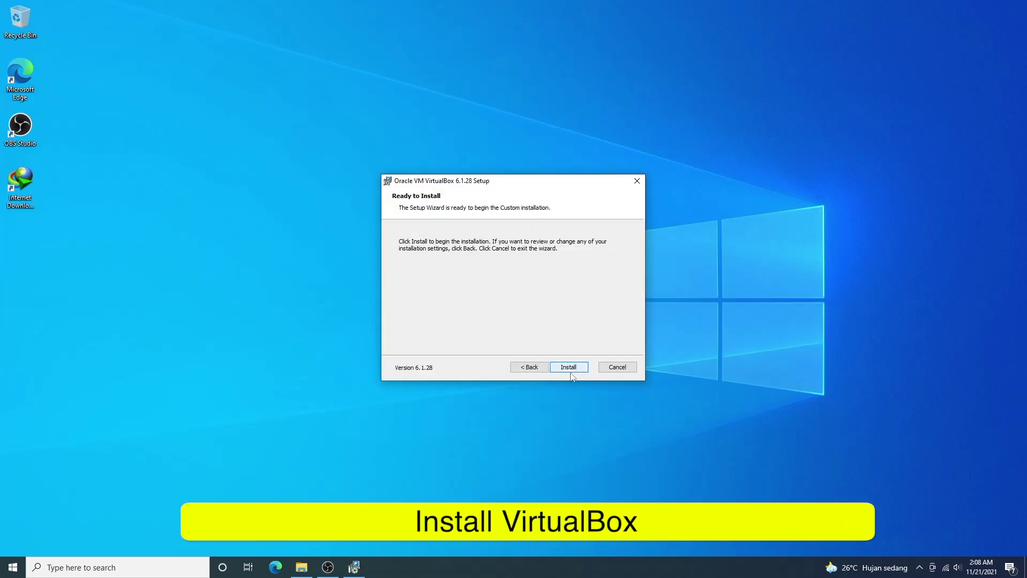
left_click(570, 373)
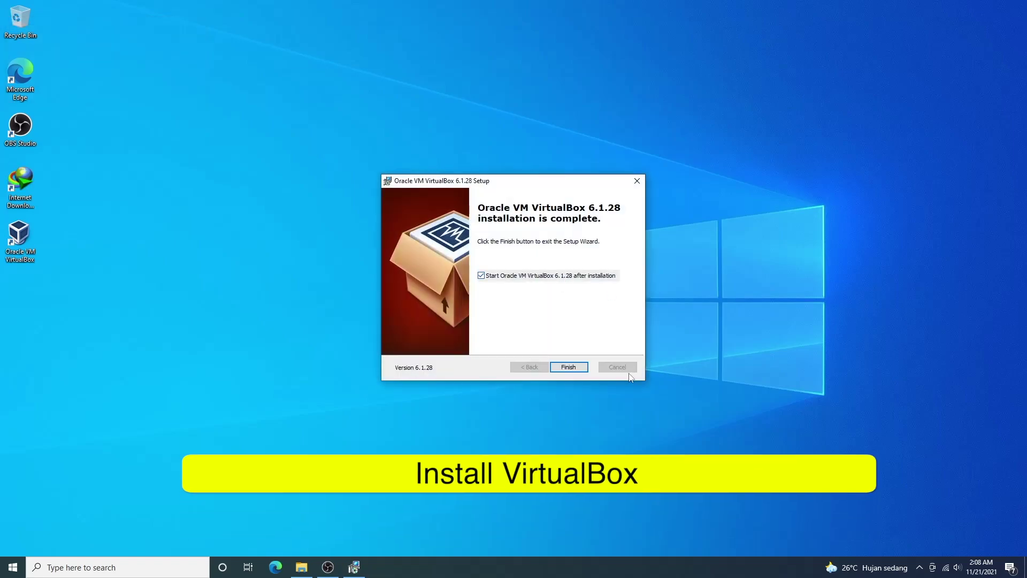
left_click(569, 367)
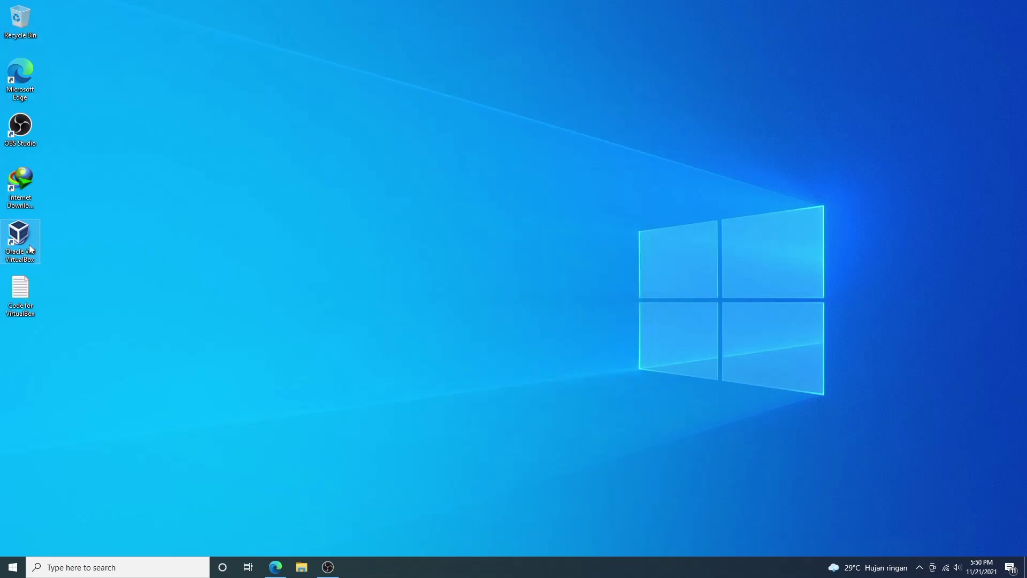
Step: Open Oracle VM VirtualBox and agree to the VirtualBox Extension Pack license after going through it to the end
double_click(30, 248)
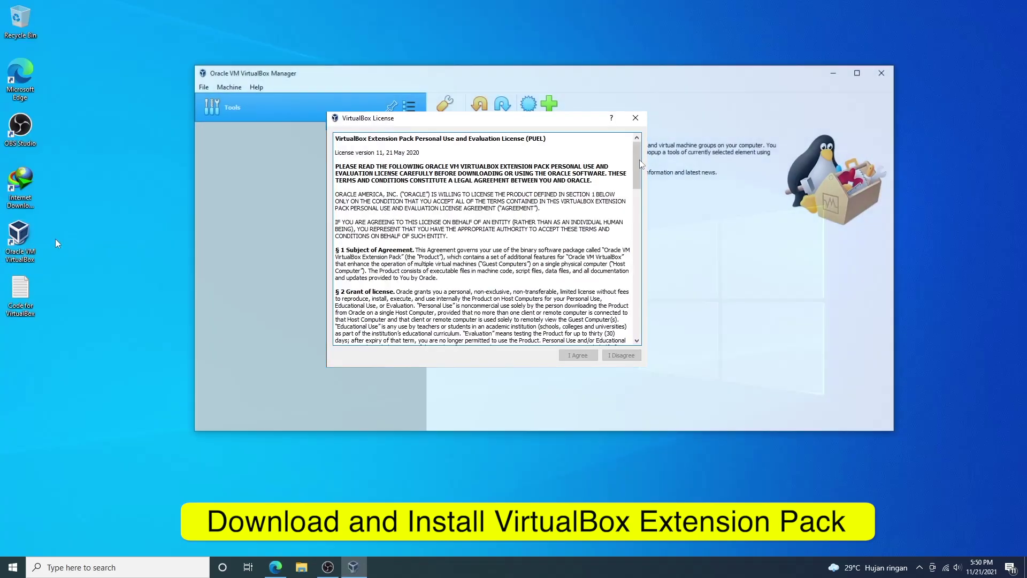
left_click_drag(637, 163, 638, 309)
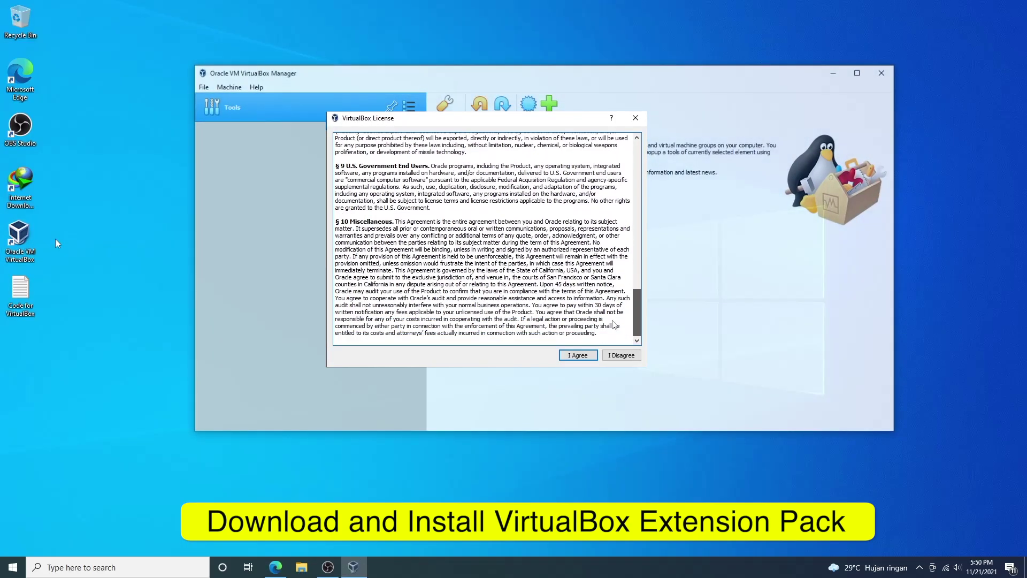
left_click(578, 356)
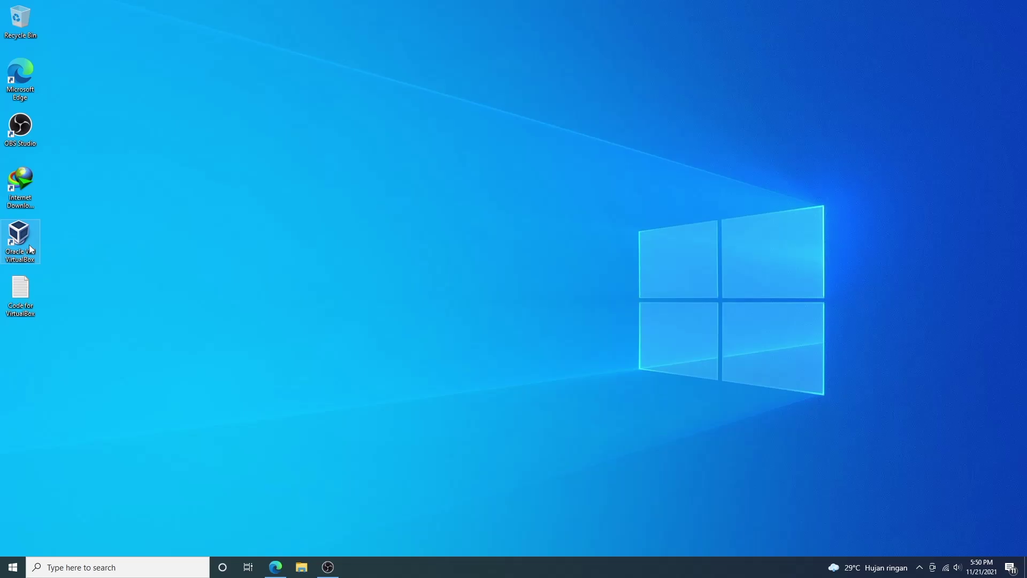
Step: Open Oracle VM VirtualBox and start a new virtual machine named Monterey with type Mac OS X and version Mac OS X (64-bit)
double_click(29, 248)
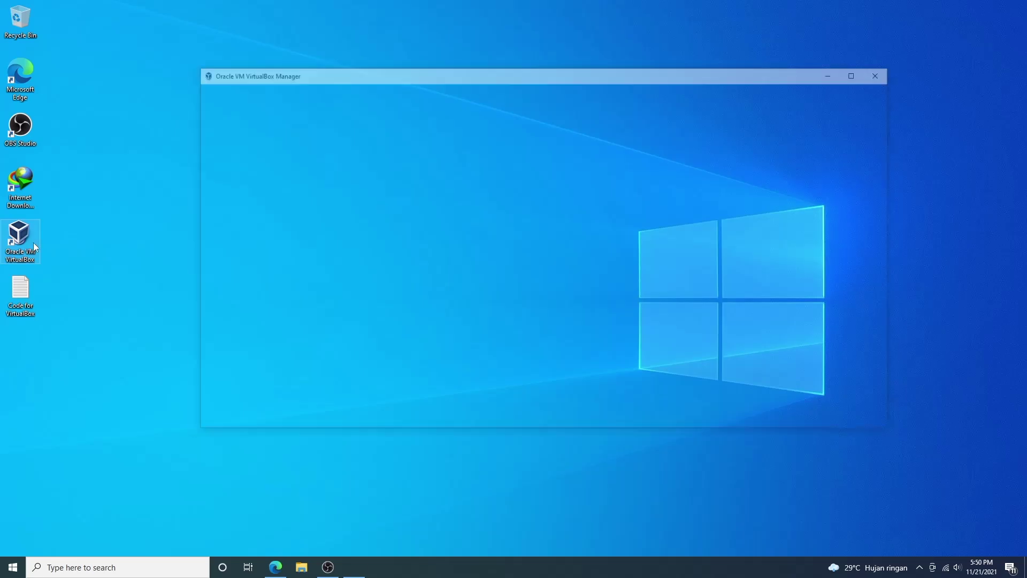
left_click(531, 102)
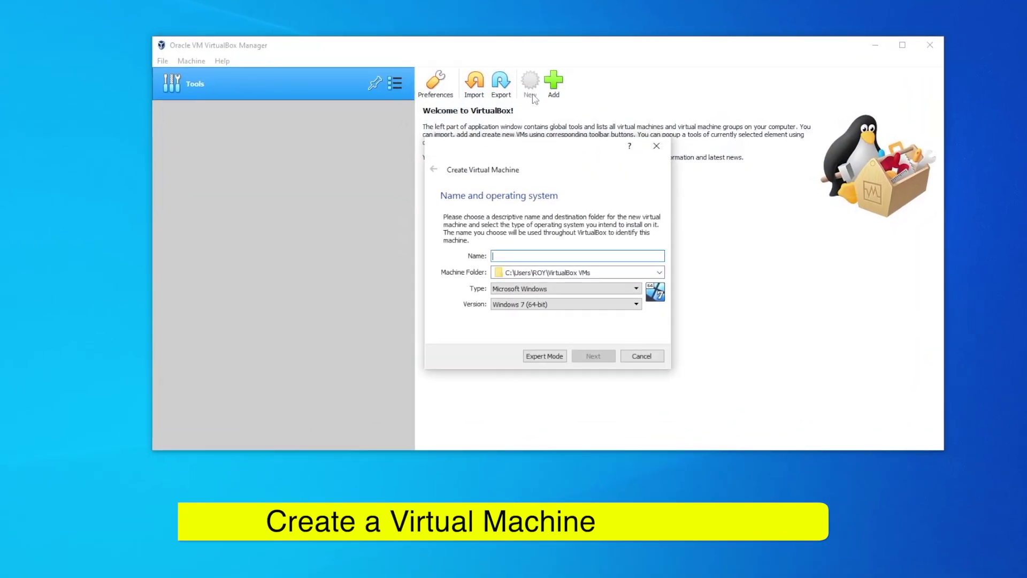
type("Macbo")
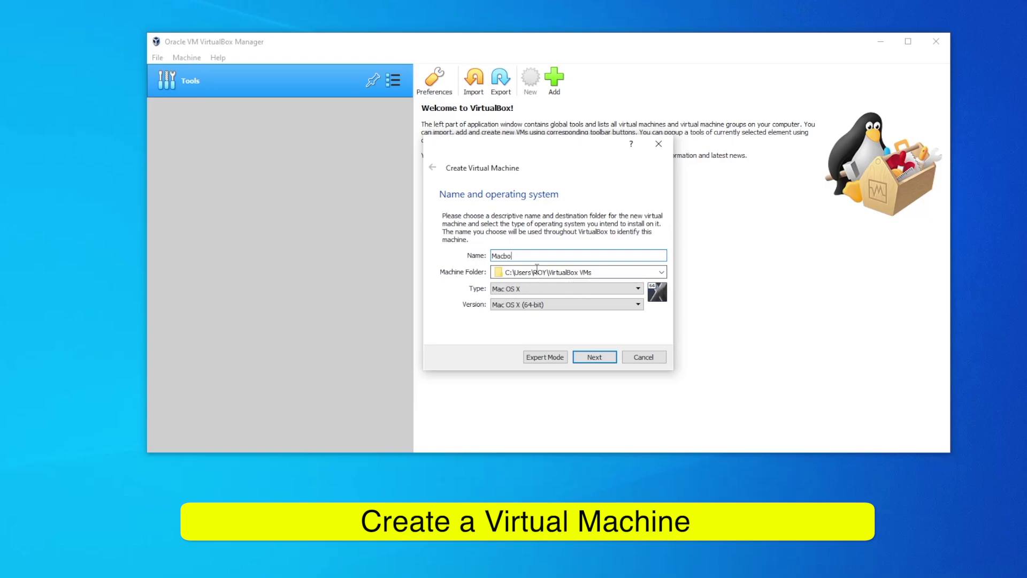
key("BackSpace")
key("BackSpace")
key("BackSpace")
type("Monterey")
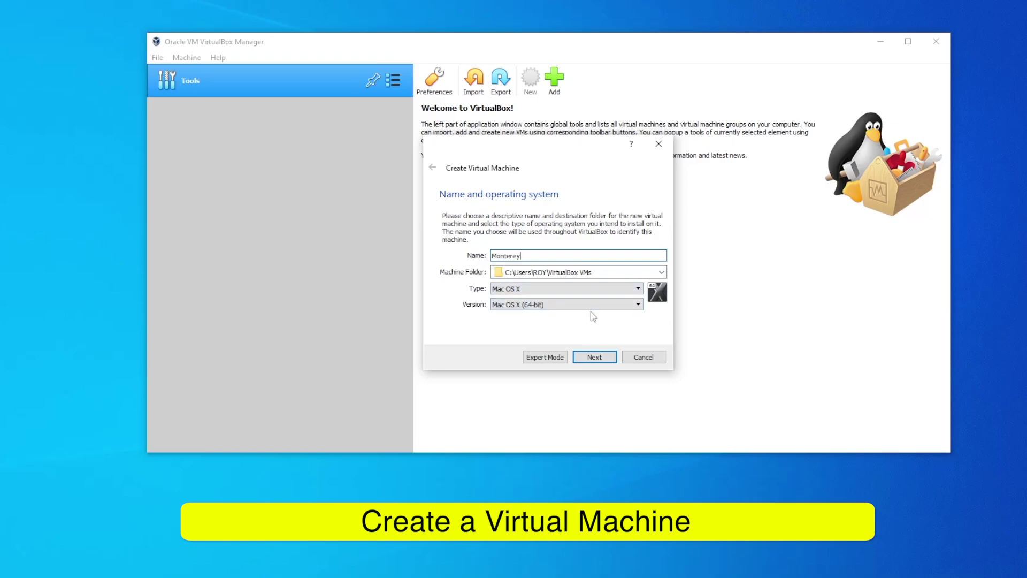
left_click(593, 356)
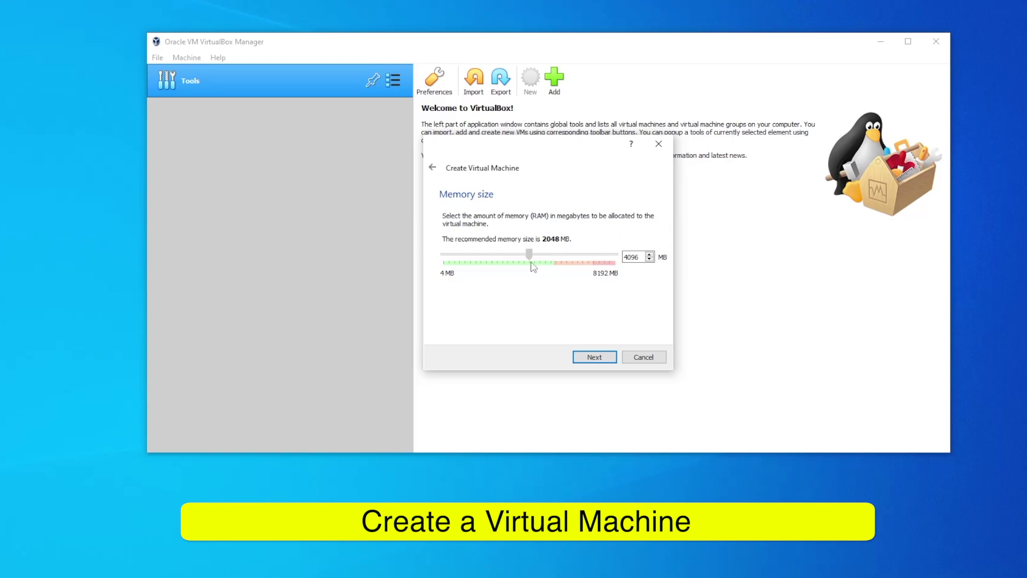
Step: Give the virtual machine 4096 MB of memory and create a dynamically allocated VDI hard disk of 56.20 GB
left_click(580, 359)
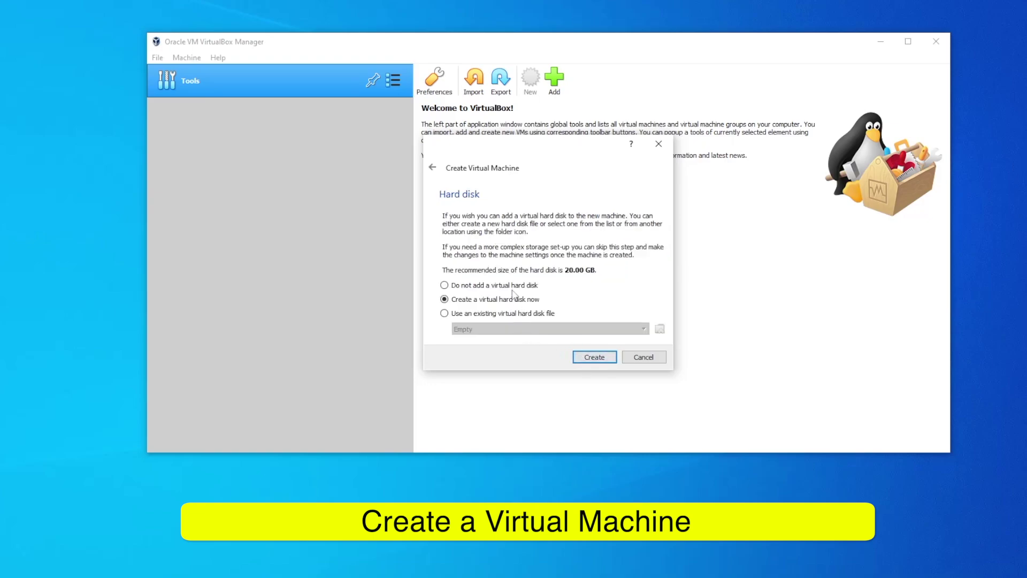
left_click(579, 359)
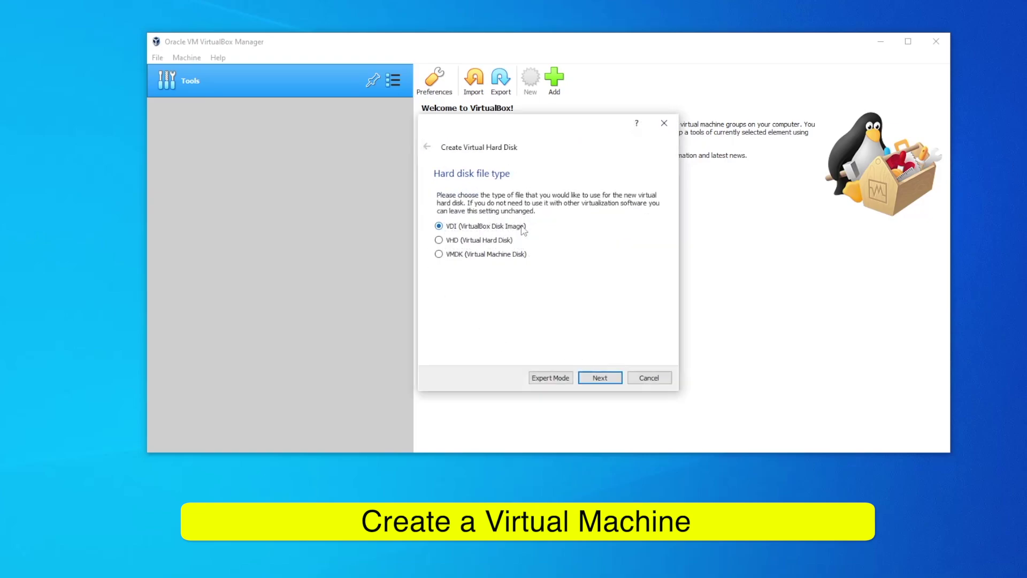
left_click(600, 379)
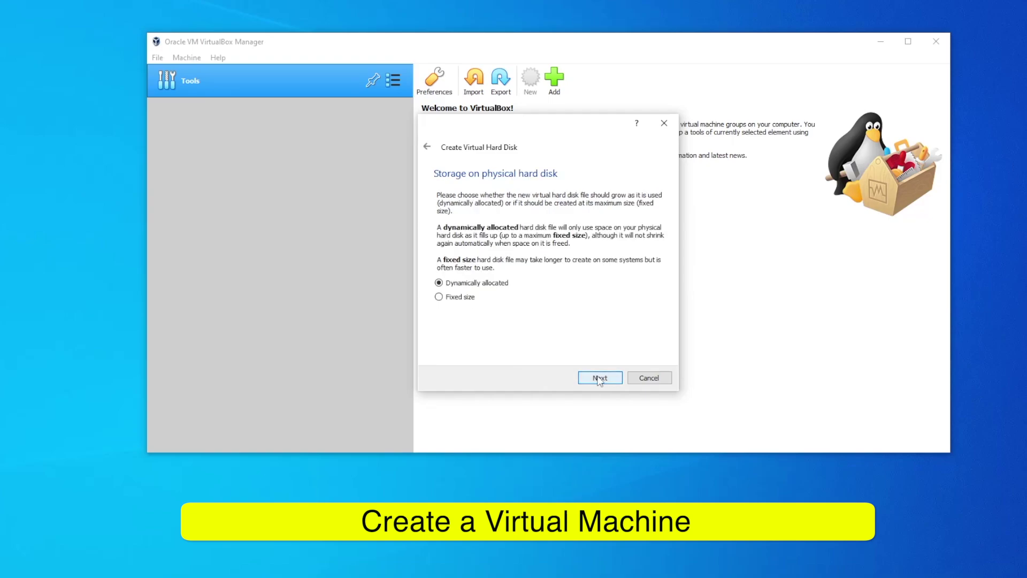
left_click(599, 379)
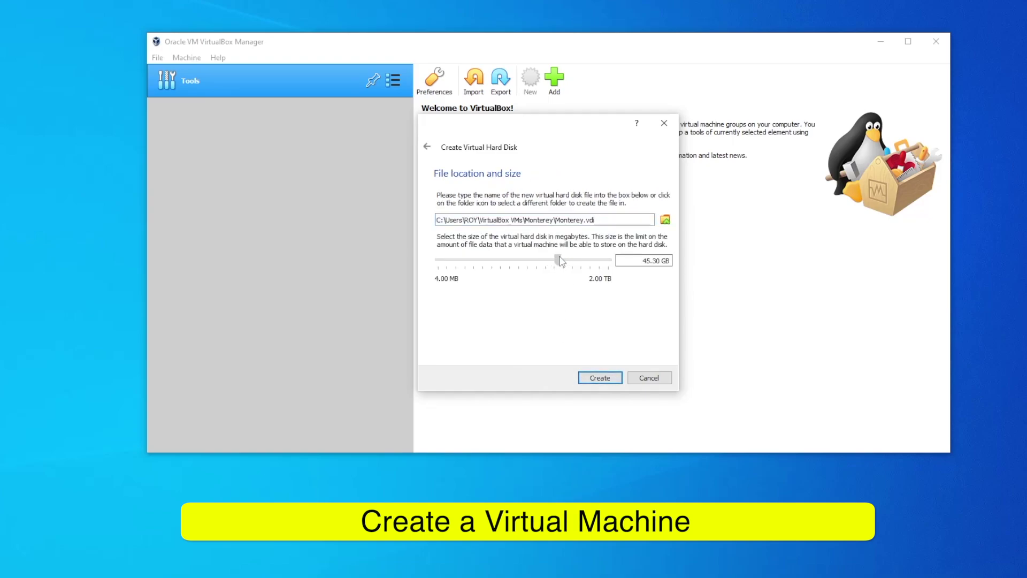
left_click_drag(560, 260, 563, 259)
left_click(600, 378)
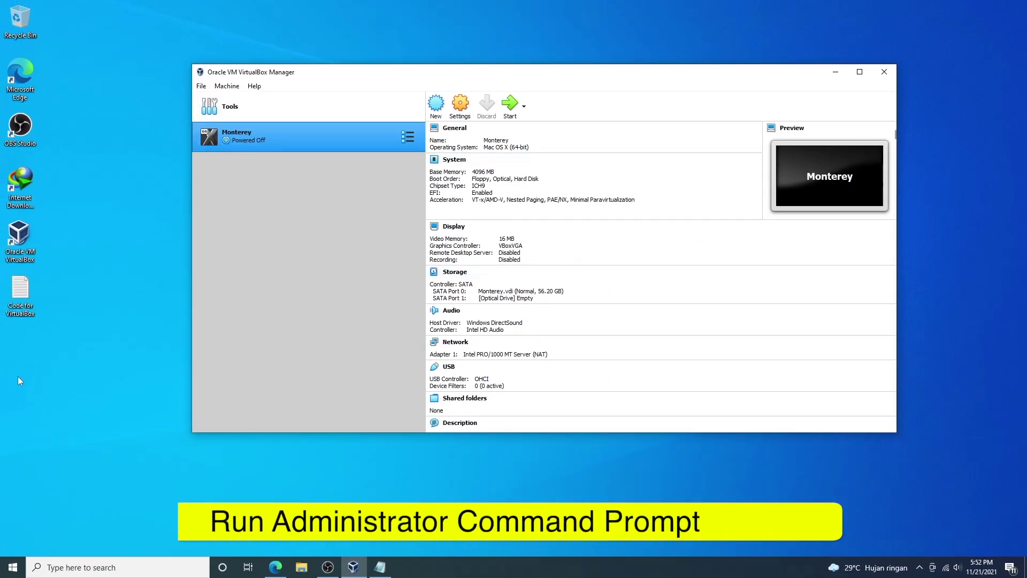
Step: Find Command Prompt by searching for cmd and run it as administrator
left_click(7, 568)
type("cmd")
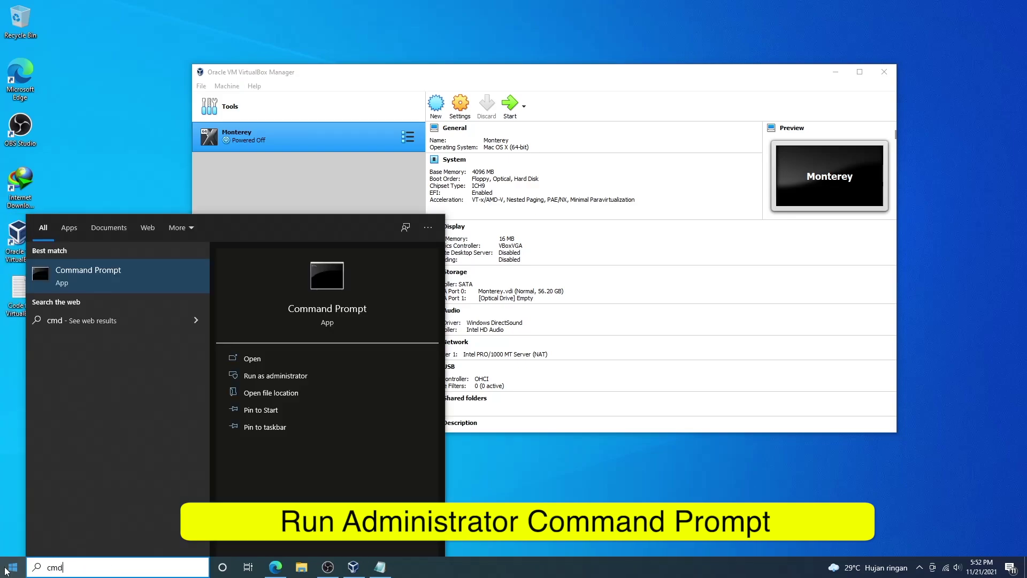
right_click(123, 273)
left_click(152, 287)
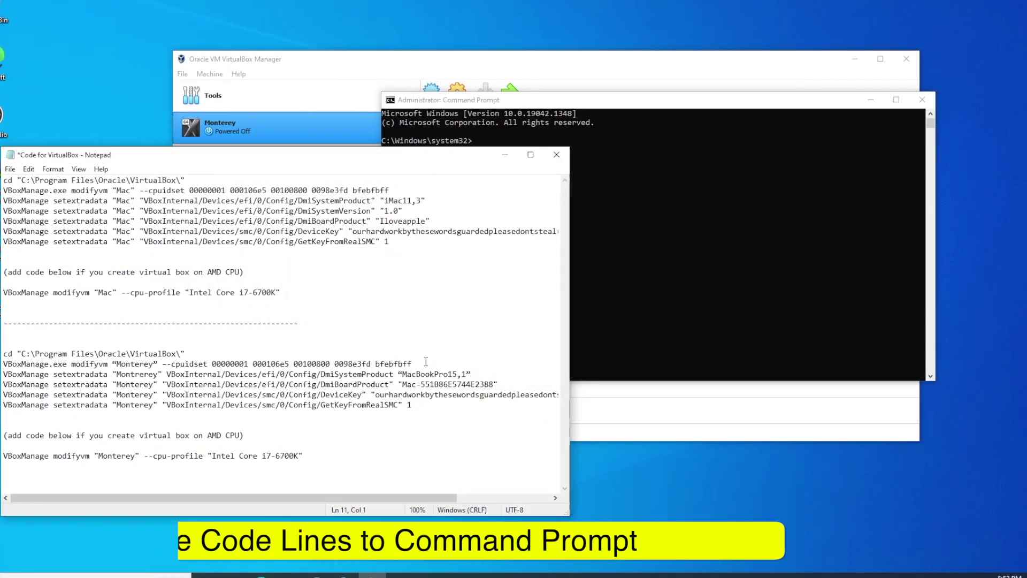
Step: Correct the machine name to "Monterey" in the DmiSystemProduct line of the Code for VirtualBox file in Notepad
left_click_drag(190, 353, 3, 355)
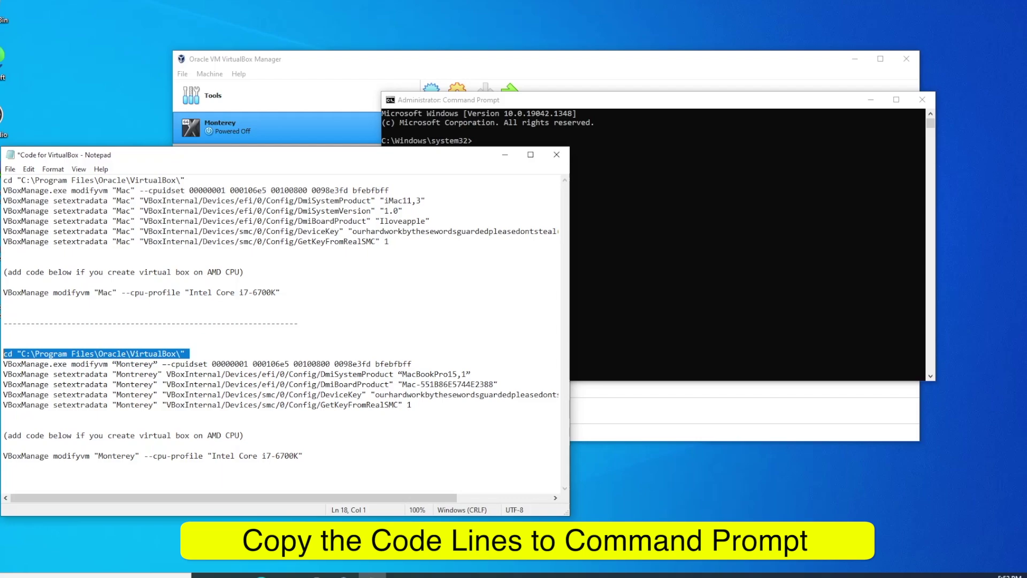
left_click(138, 374)
key("BackSpace")
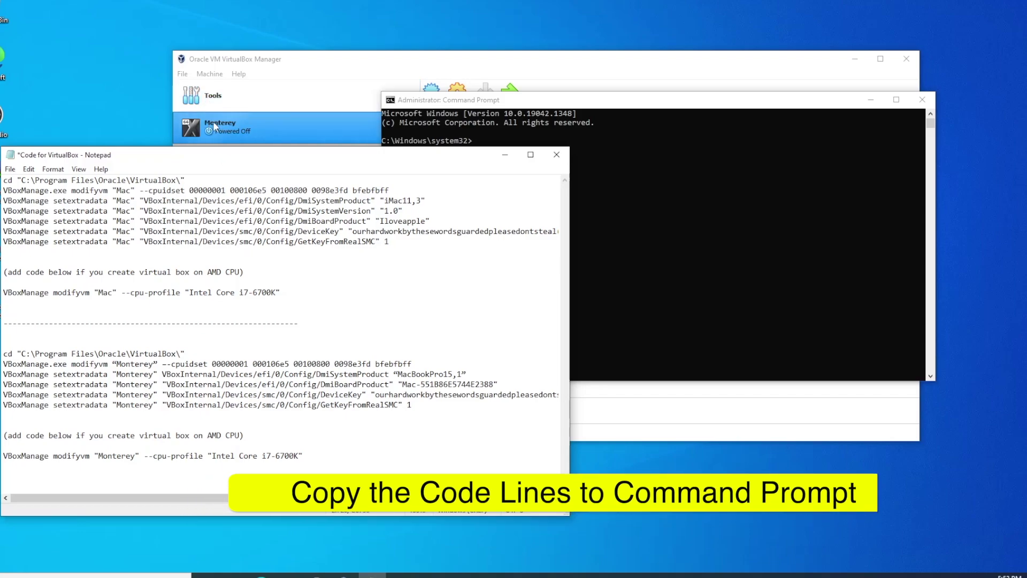
Step: Copy the cd "C:\Program Files\Oracle\VirtualBox\" line from the Notepad file and run it in Command Prompt
left_click_drag(193, 353, 2, 354)
key("ctrl+c")
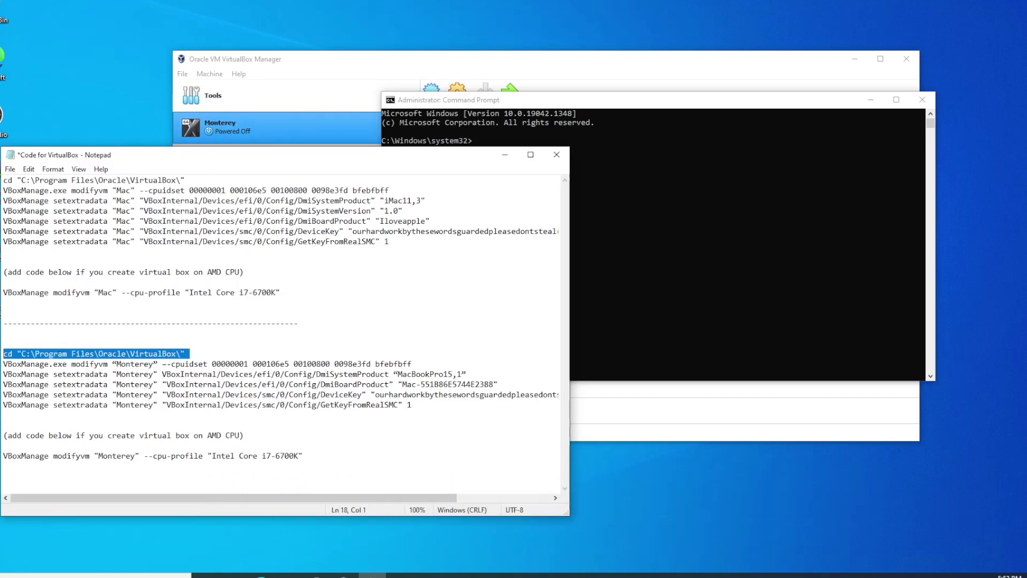
left_click(644, 232)
key("ctrl+v")
key("Return")
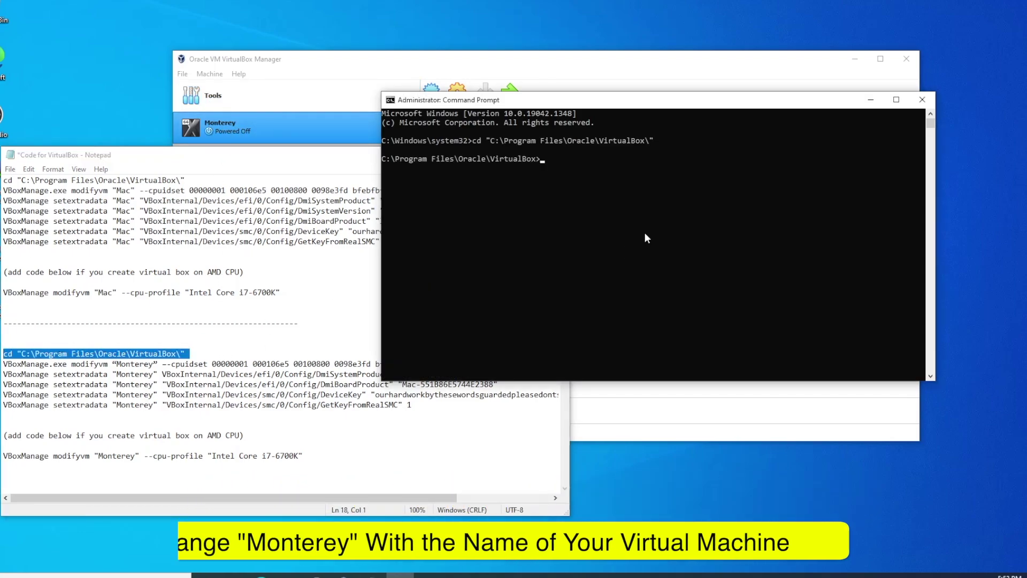
left_click(201, 405)
left_click_drag(412, 364, 3, 364)
left_click(728, 225)
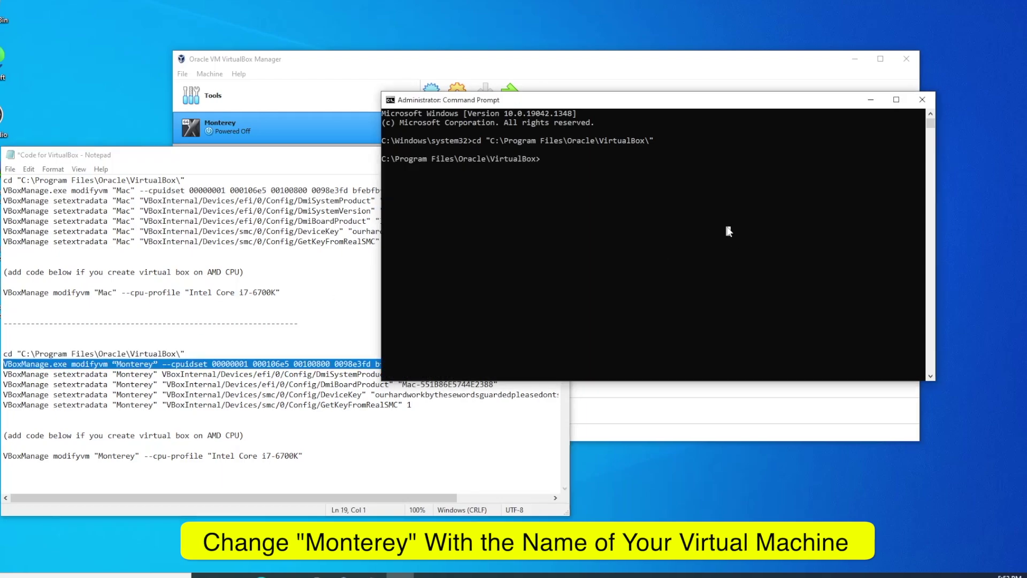
key("ctrl+v")
key("Return")
Step: Run the Notepad file's VBoxManage setextradata command that sets DmiSystemProduct to "MacBookPro15,1" for the Monterey machine
left_click(458, 386)
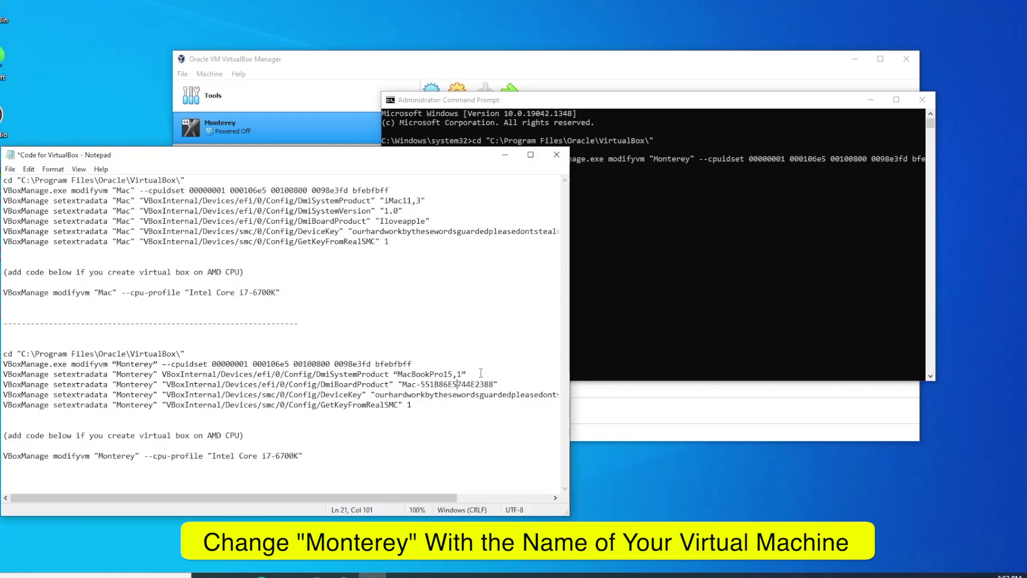
left_click_drag(467, 374, 2, 374)
left_click(686, 239)
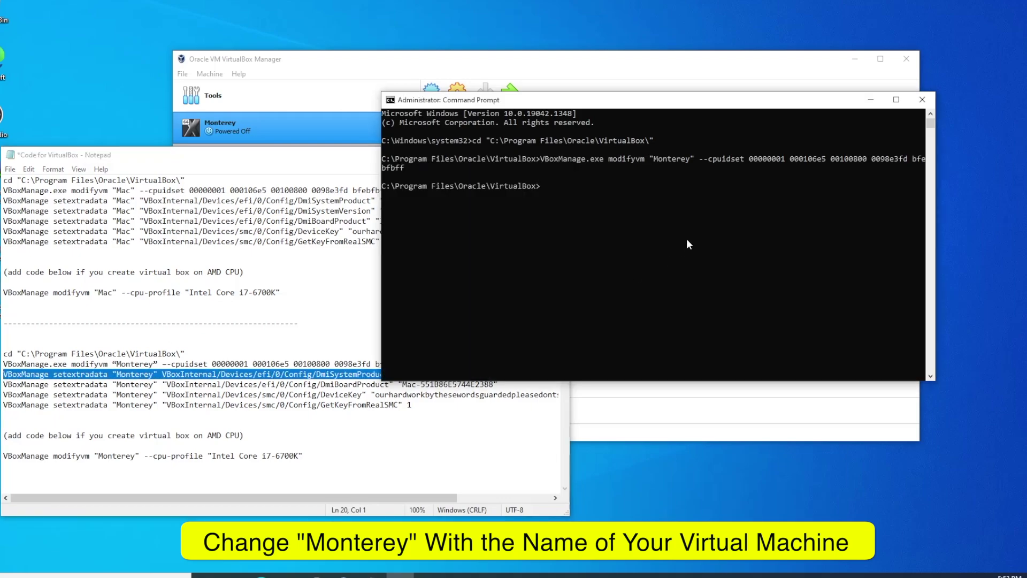
type("VBoxManage setextradata \"Monterey\" VBoxInternal/Devices/efi/0/Config/DmiSystemProduct \"MacBookPro15,1\"")
key("Return")
Step: Run the Notepad file's VBoxManage setextradata command that sets DmiBoardProduct to "Mac-551B86E5744E2388" for the Monterey machine
left_click(267, 155)
left_click_drag(497, 384, 559, 394)
left_click(682, 252)
type("VBoxManage setextradata \"Monterey\" \"VBoxInternal/Devices/efi/0/Config/DmiBoardProduct\" \"Mac-551B86E5744E2388\"")
key("Return")
Step: Run the Notepad file's VBoxManage setextradata command that sets the SMC DeviceKey for the Monterey machine
left_click(268, 155)
left_click(679, 259)
type("VBoxManage setextradata \"Monterey\" \"VBoxInternal/Devices/smc/0/Config/DeviceKey\" \"ourhardworkbythesewordsguardedpleasedontsteal(c)AppleComputerInc\"")
key("Return")
Step: Run the Notepad file's VBoxManage setextradata command that sets GetKeyFromRealSMC to 1 for the Monterey machine
left_click(268, 155)
left_click_drag(3, 405, 412, 405)
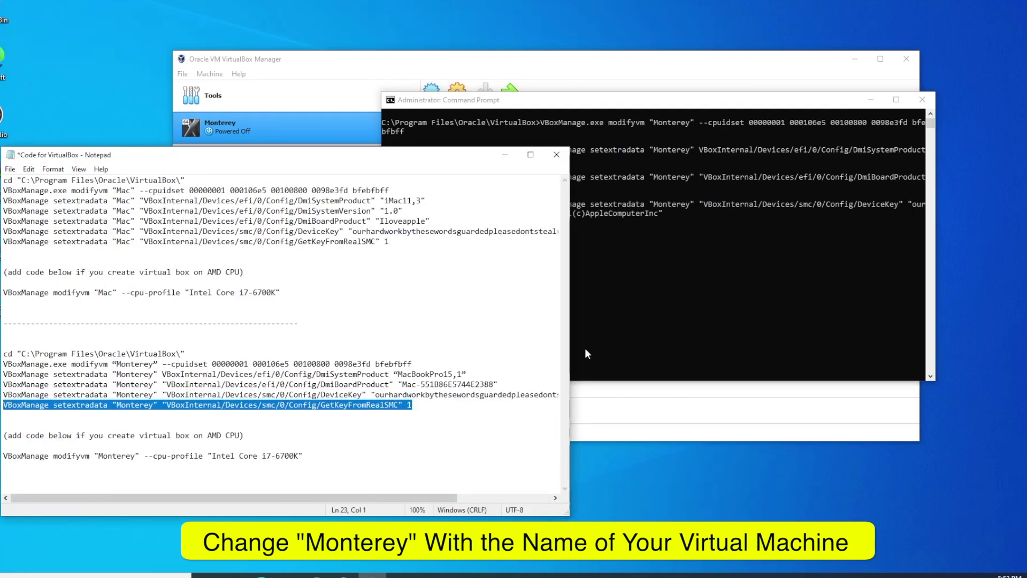
left_click(679, 257)
type("VBoxManage setextradata \"Monterey\" \"VBoxInternal/Devices/smc/0/Config/GetKeyFromRealSMC\" 1")
key("Return")
Step: Copy the AMD CPU line VBoxManage modifyvm "Monterey" --cpu-profile "Intel Core i7-6700K" from Notepad and run it in Command Prompt
left_click(231, 455)
left_click_drag(309, 457, 2, 455)
key("ctrl+c")
left_click(602, 265)
key("ctrl+v")
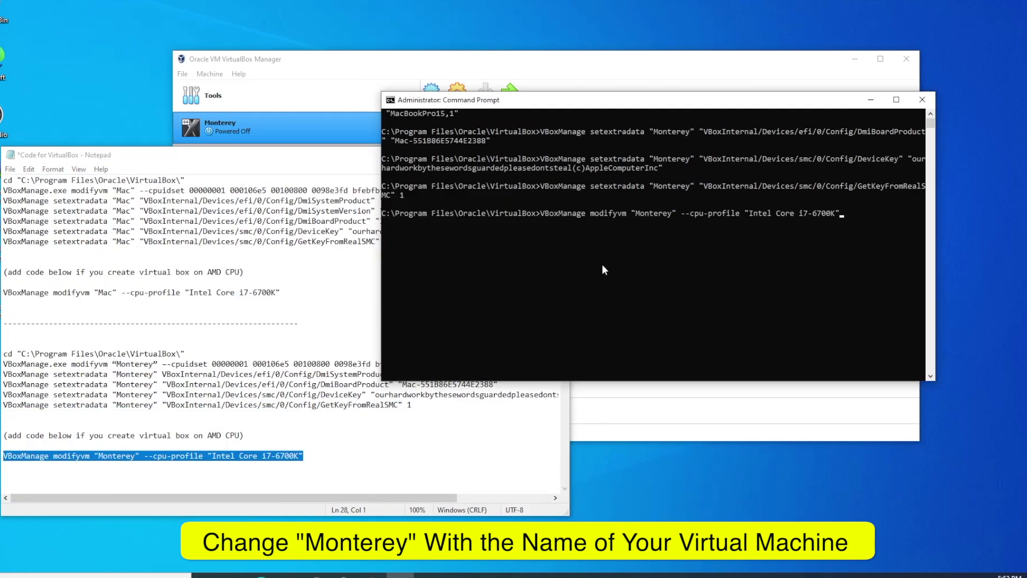
key("Return")
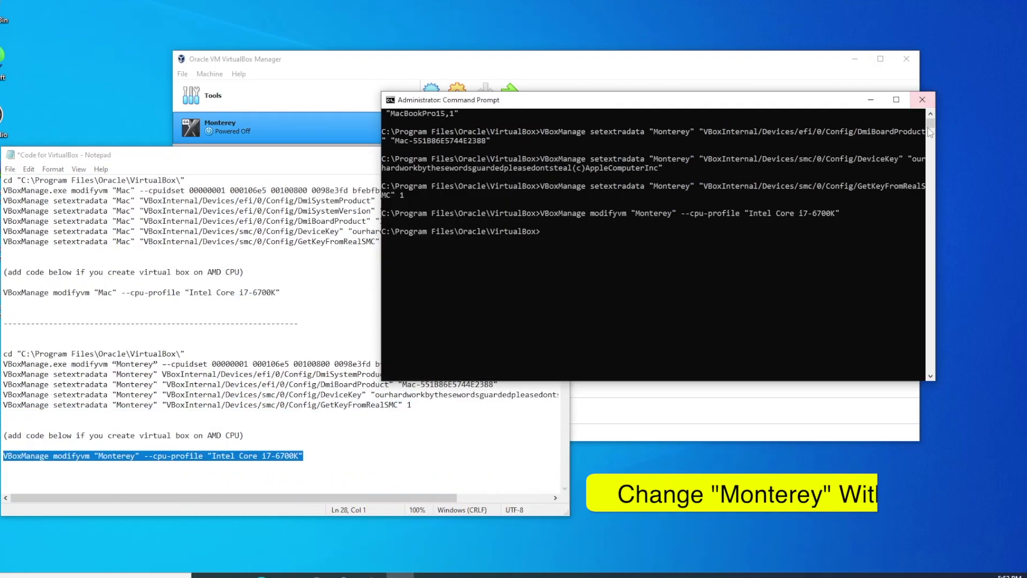
Step: Close Command Prompt and minimize the Notepad code file to return to VirtualBox Manager
left_click(922, 100)
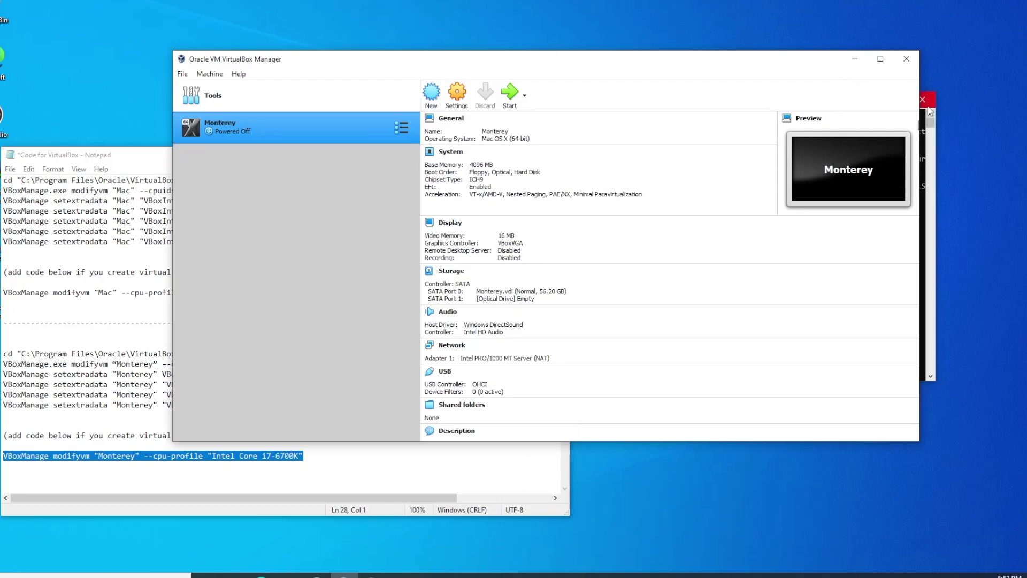
key("alt+Tab")
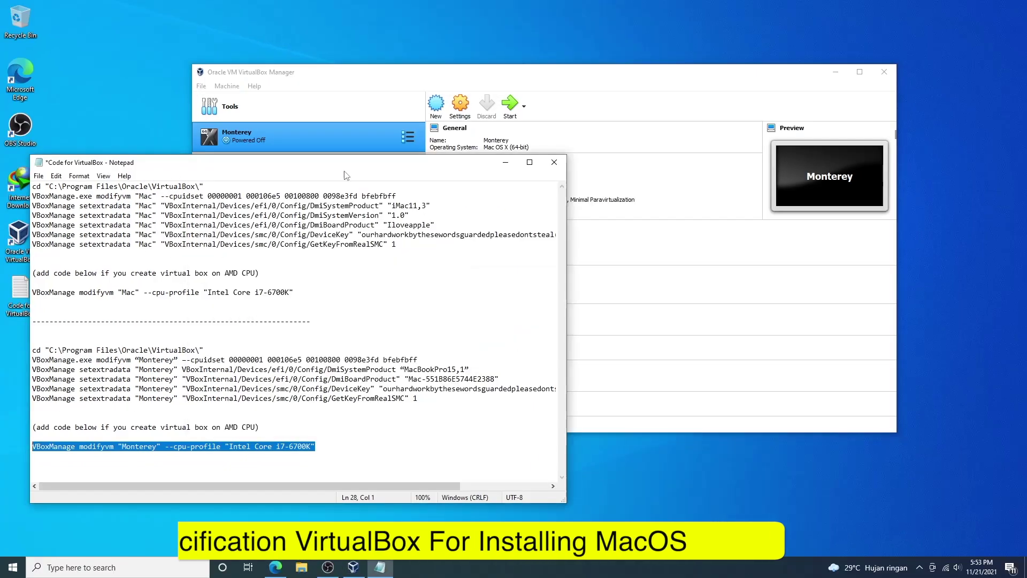
left_click(505, 162)
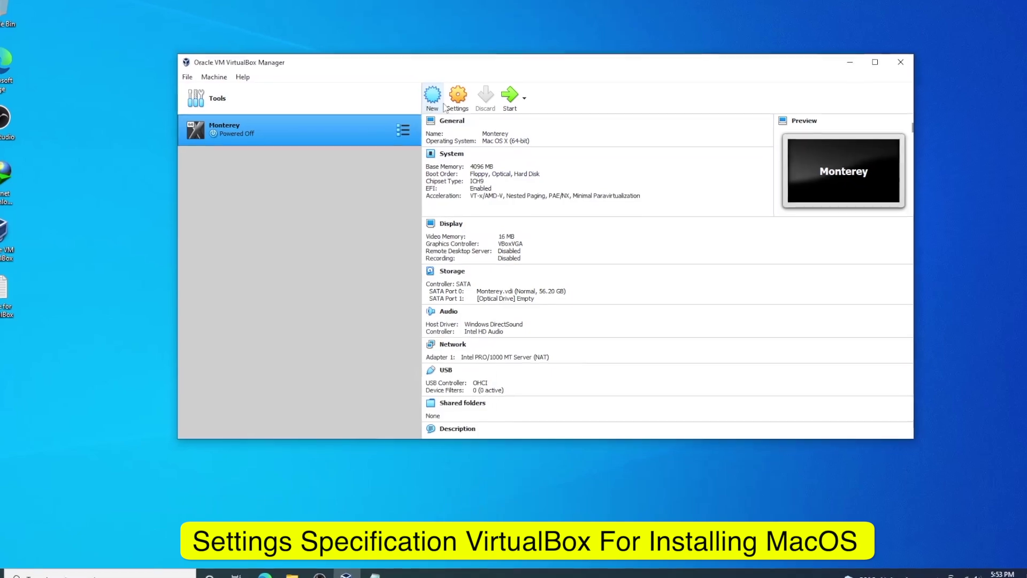
Step: Set the Monterey machine's processor count to 4 and its video memory to 128 MB
left_click(457, 96)
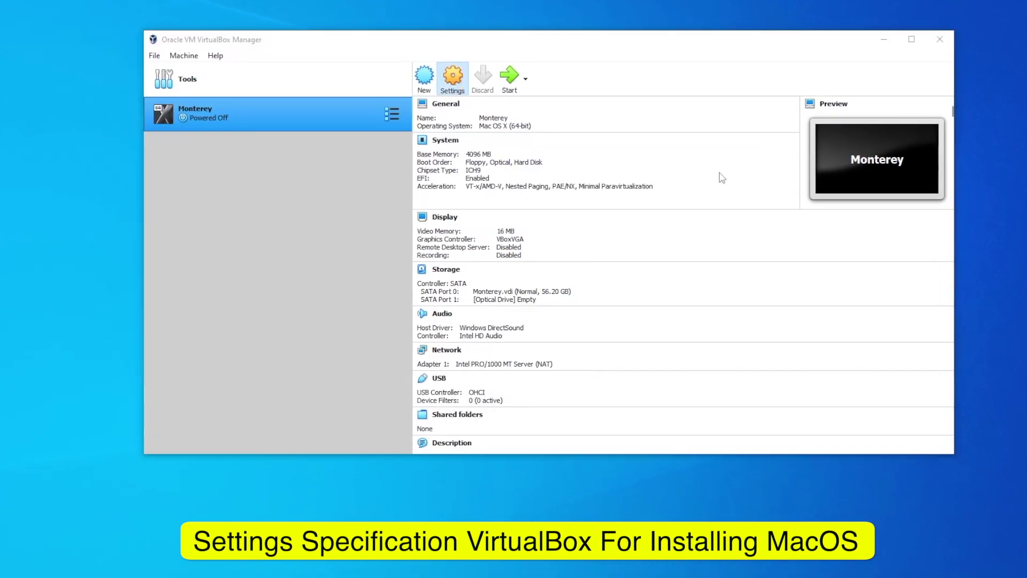
left_click(421, 136)
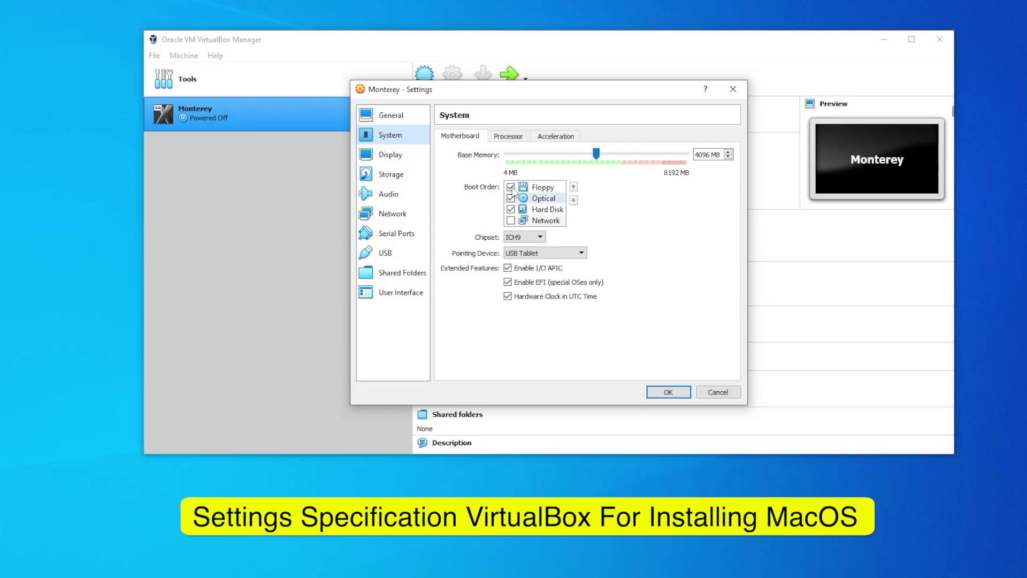
left_click(516, 141)
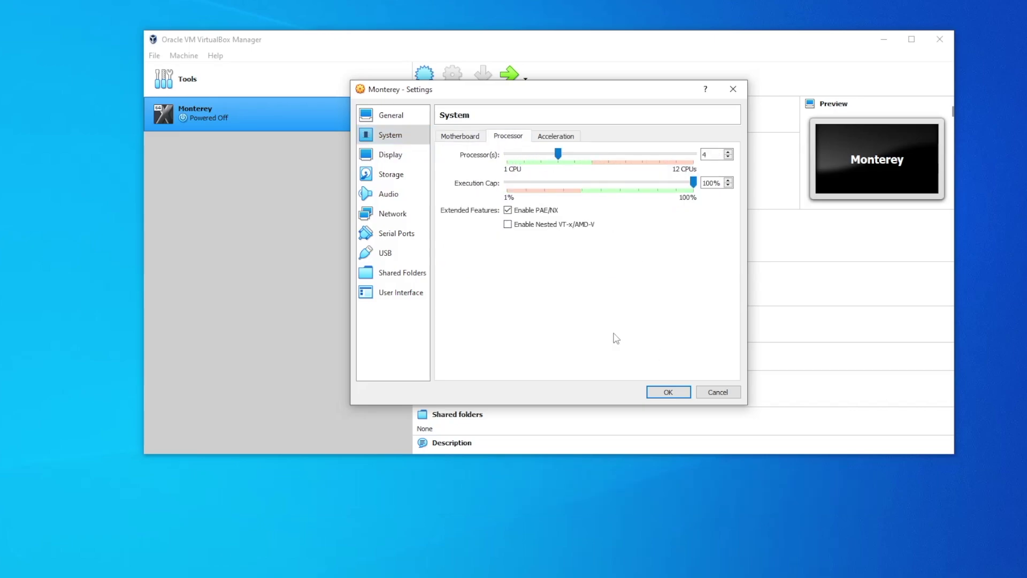
left_click(393, 155)
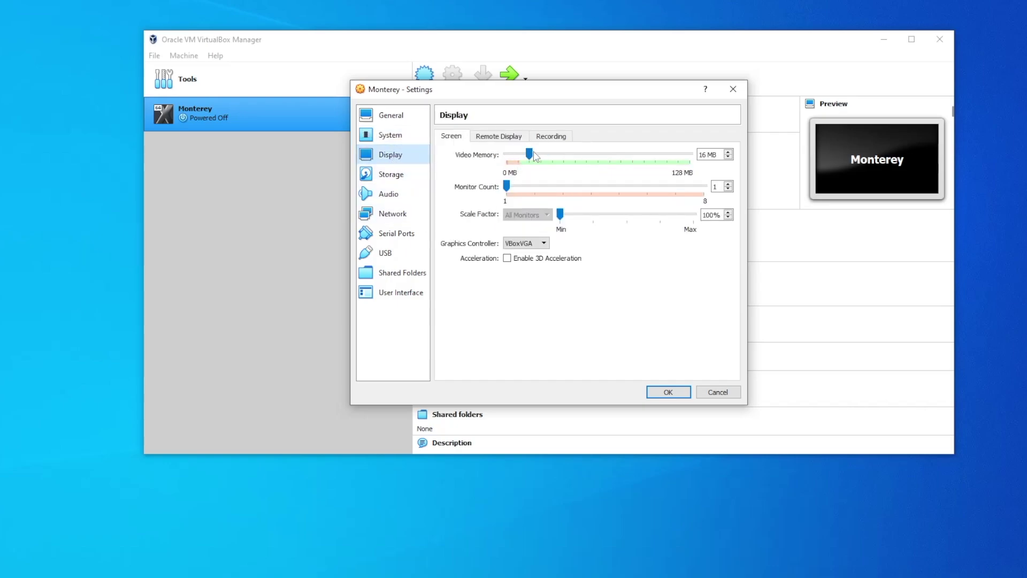
left_click_drag(532, 157, 708, 160)
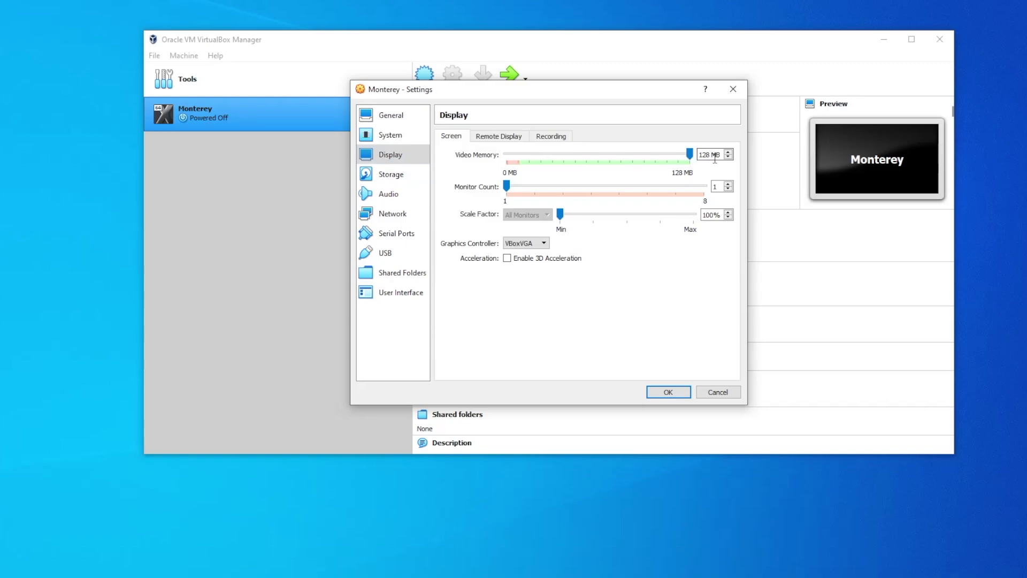
Step: Select the empty optical drive in the Monterey machine's storage settings
left_click(388, 175)
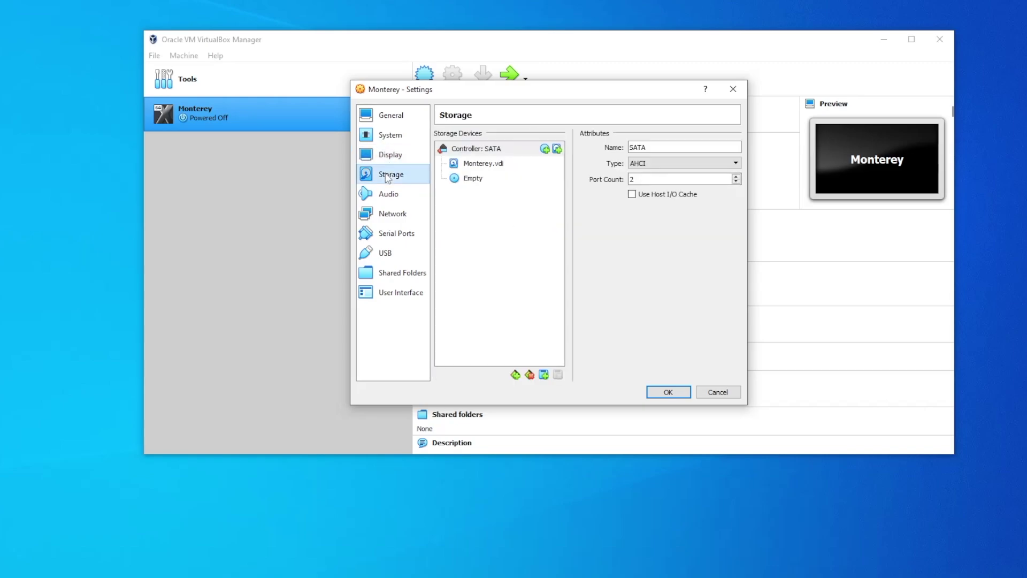
left_click(480, 179)
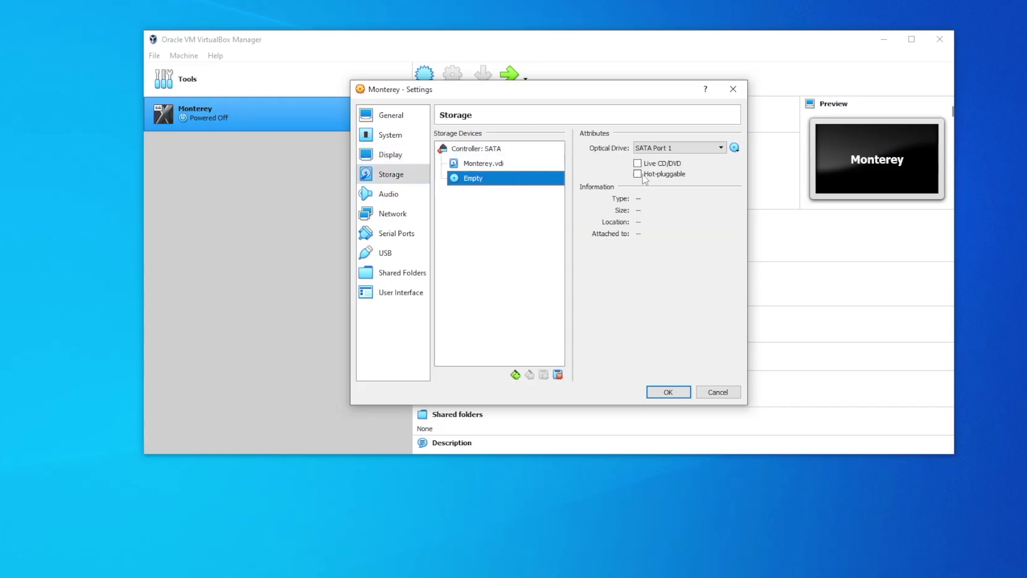
left_click(734, 148)
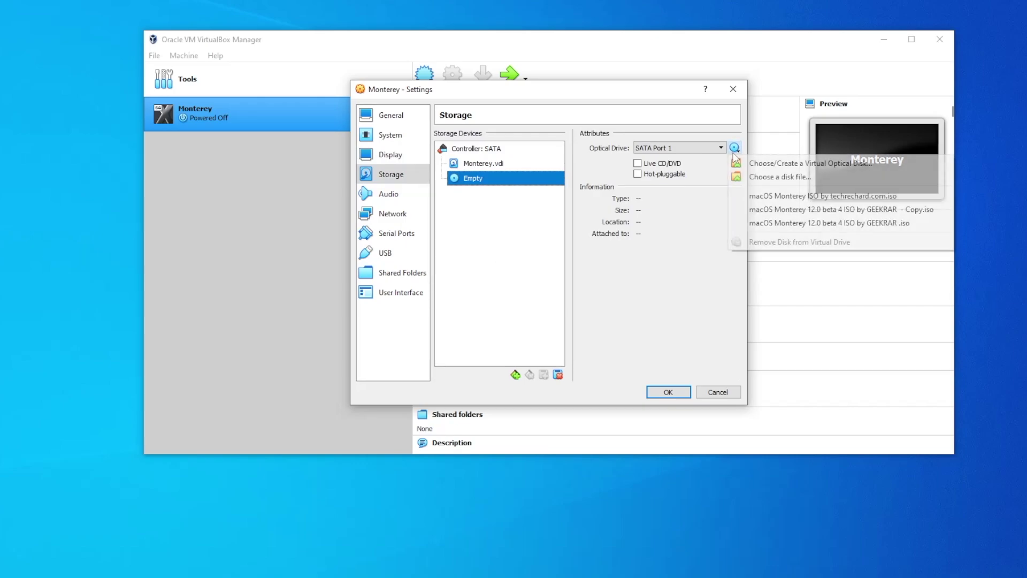
left_click(759, 176)
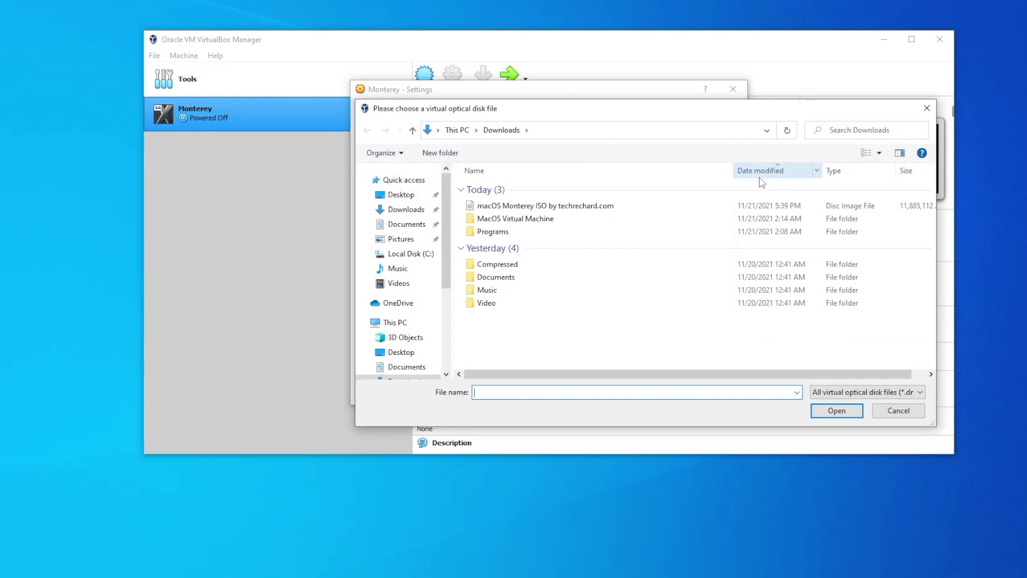
left_click(898, 411)
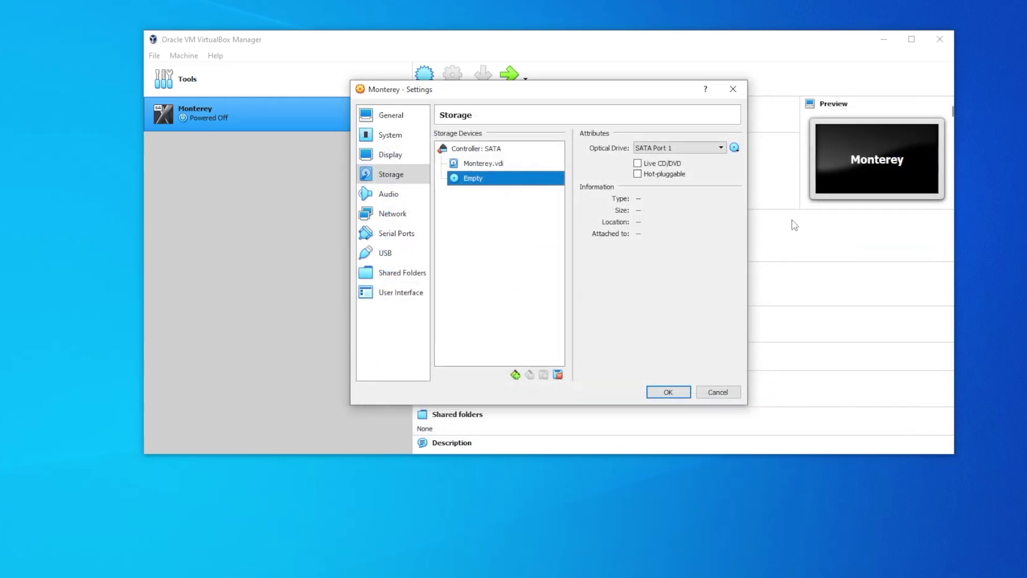
Step: Add the macOS Monterey ISO by techrechard.com from Downloads as an optical disk and attach it to the empty drive
left_click(736, 148)
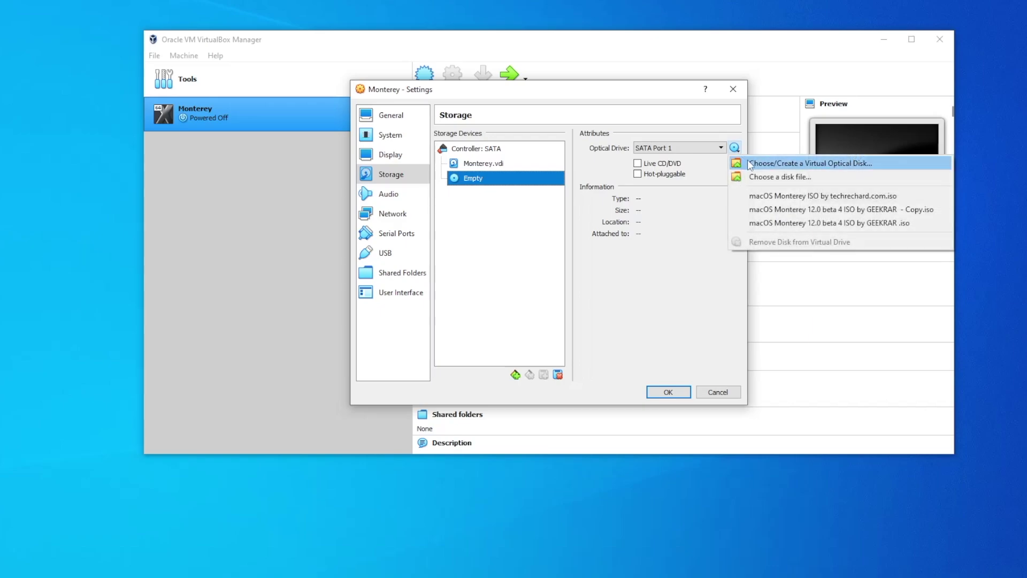
left_click(753, 163)
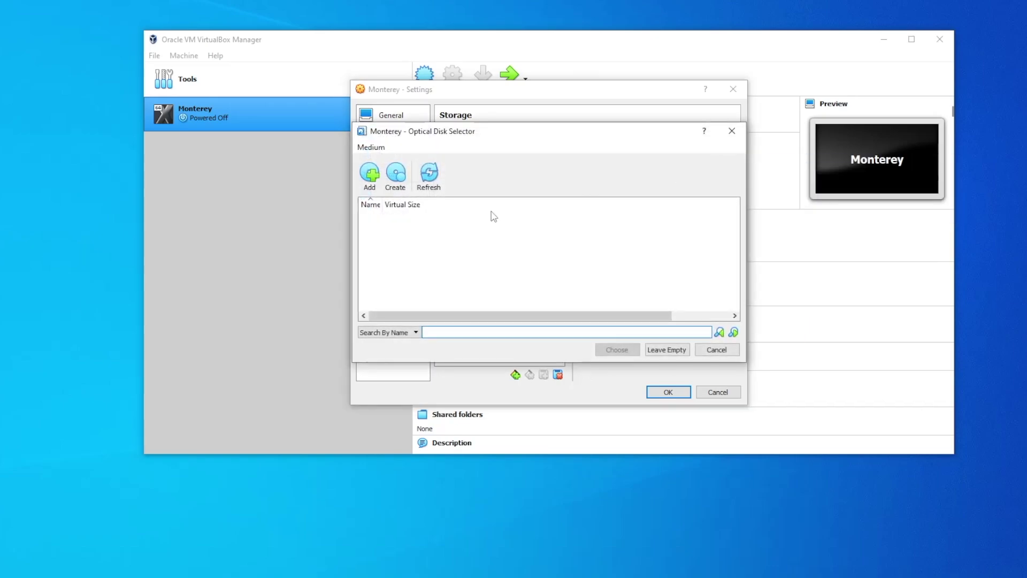
left_click(370, 177)
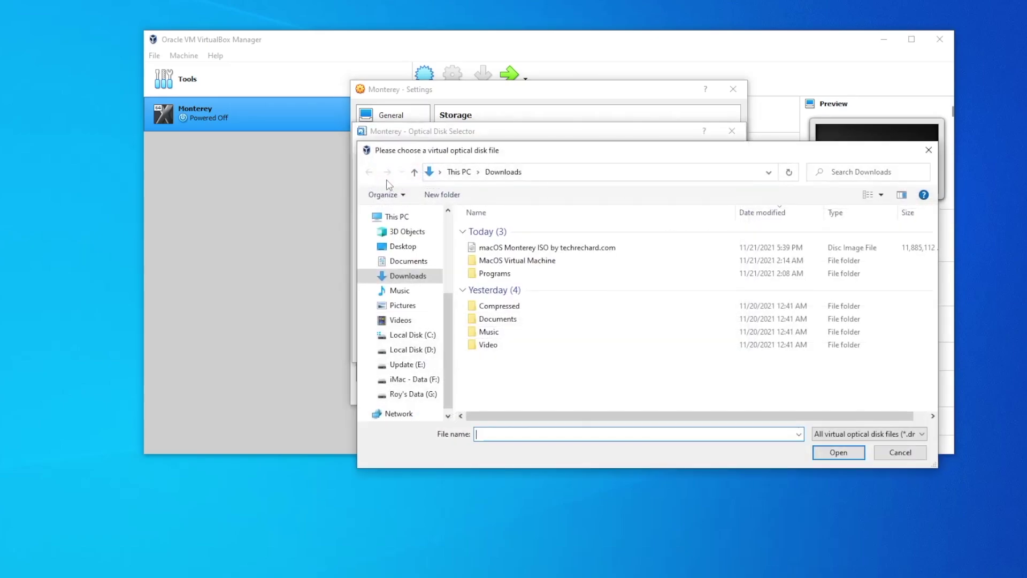
left_click(544, 249)
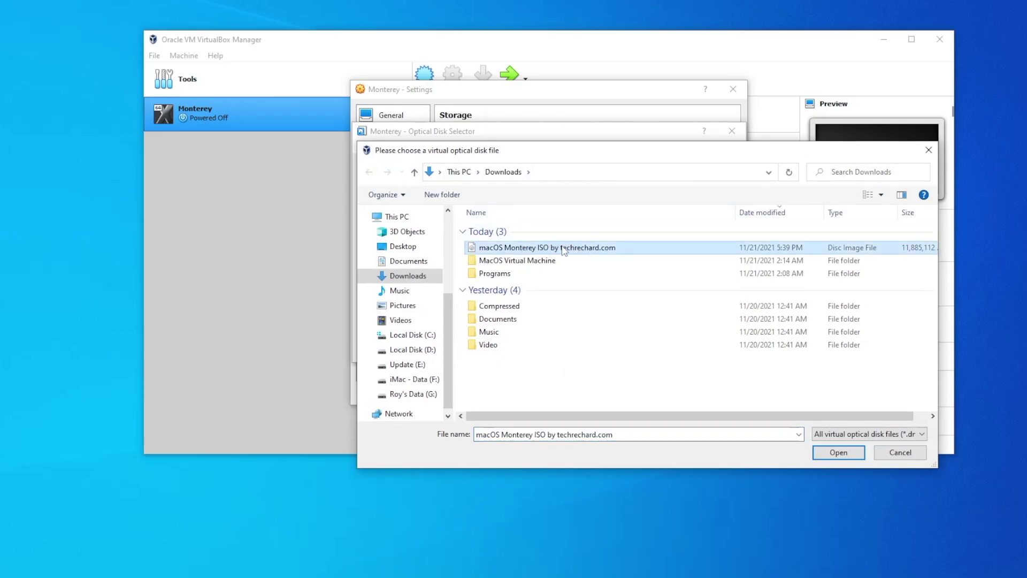
left_click(837, 453)
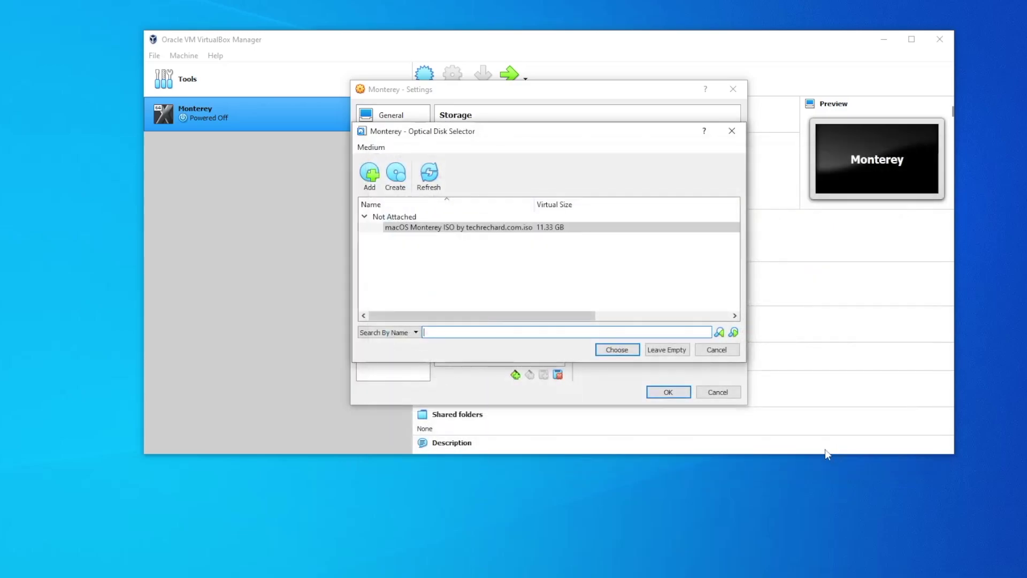
left_click(624, 350)
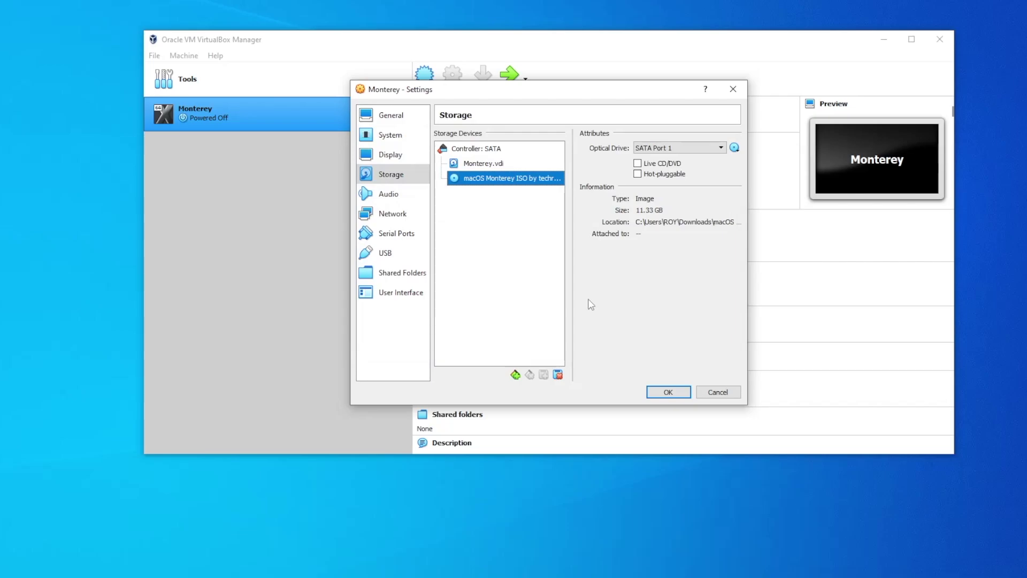
Step: Check the Monterey machine's audio, serial port and USB settings and save the configuration
left_click(386, 195)
left_click(387, 235)
left_click(386, 254)
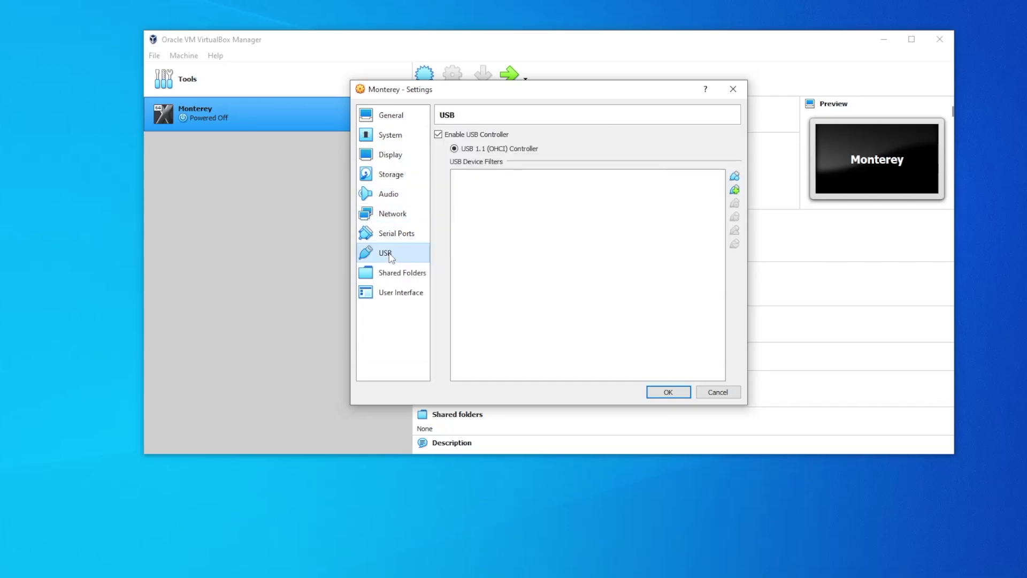
left_click(669, 396)
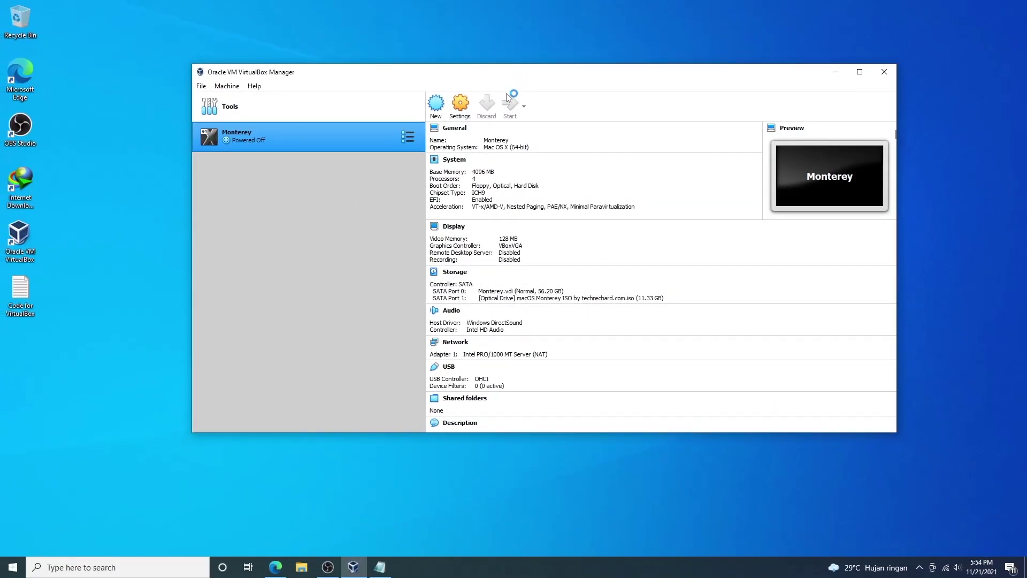
Step: Start the Monterey machine and continue the macOS setup with English as the language
left_click(508, 97)
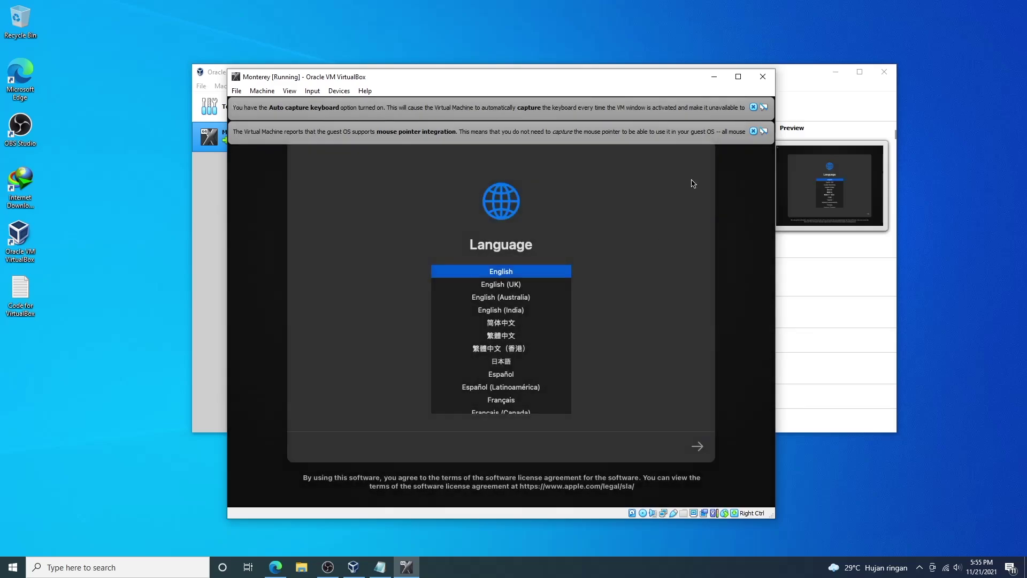
left_click(695, 442)
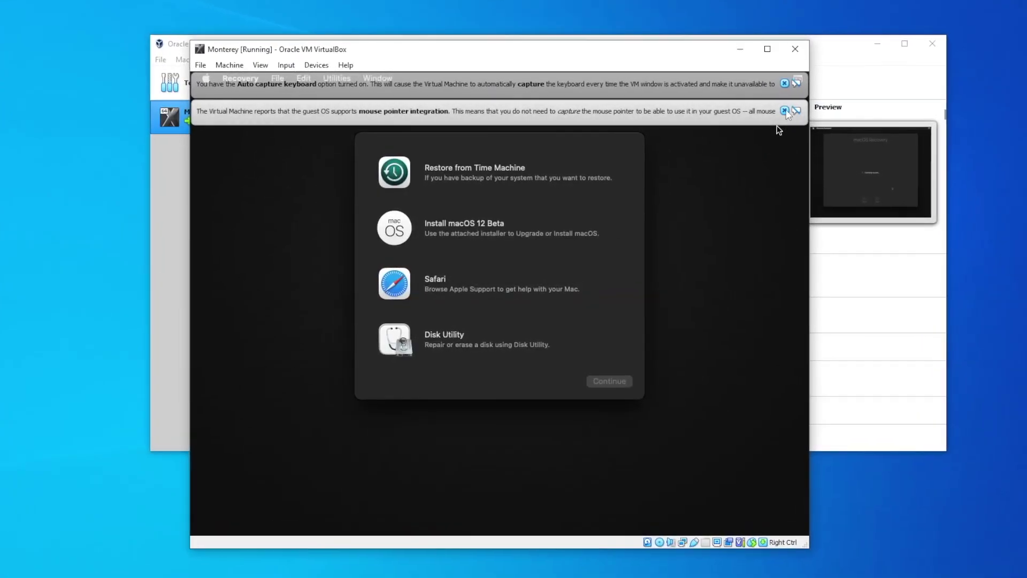
Step: Dismiss the keyboard capture and mouse integration notices and open Disk Utility from macOS Recovery
left_click(785, 110)
left_click(784, 83)
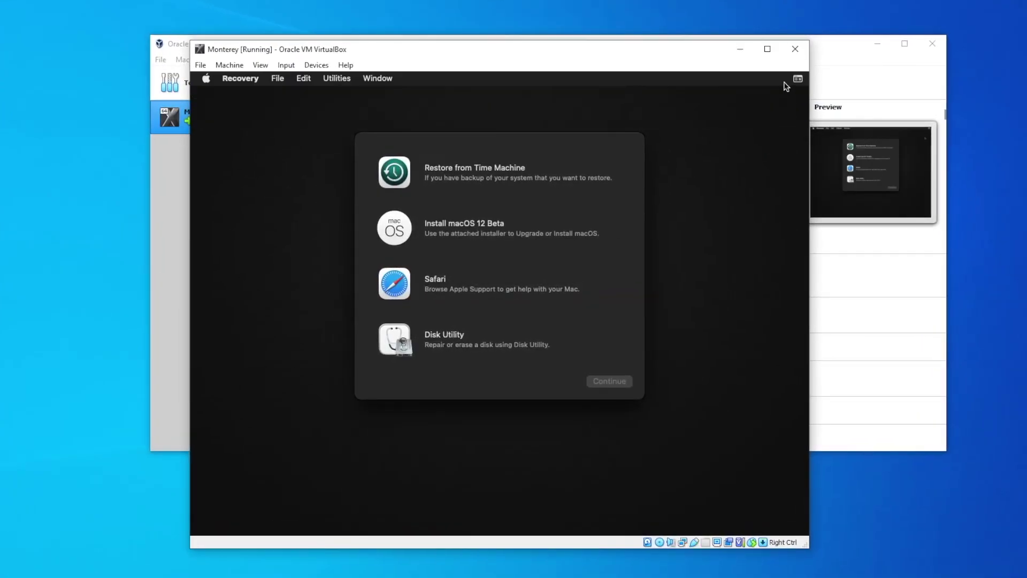
left_click(451, 345)
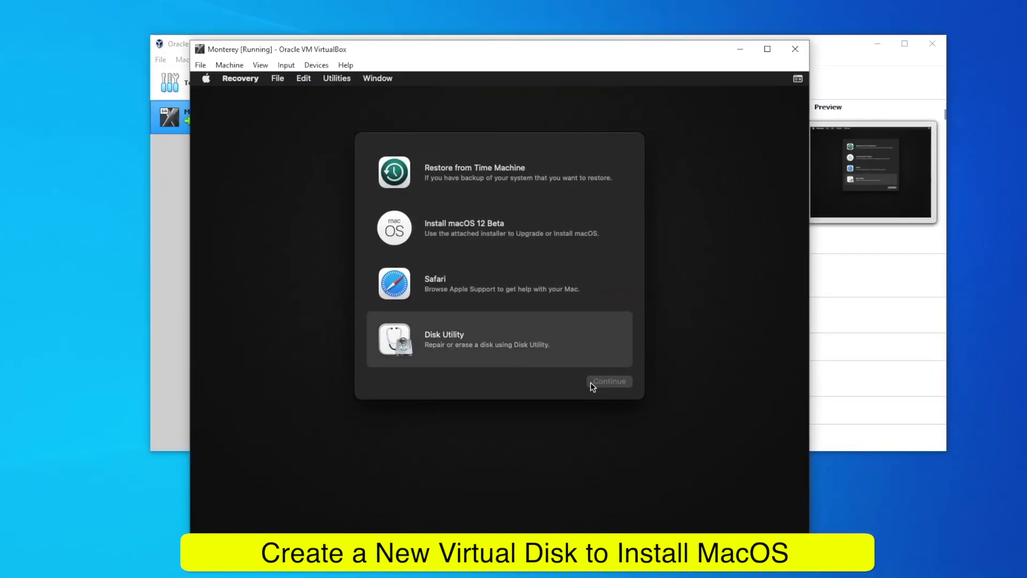
left_click(609, 381)
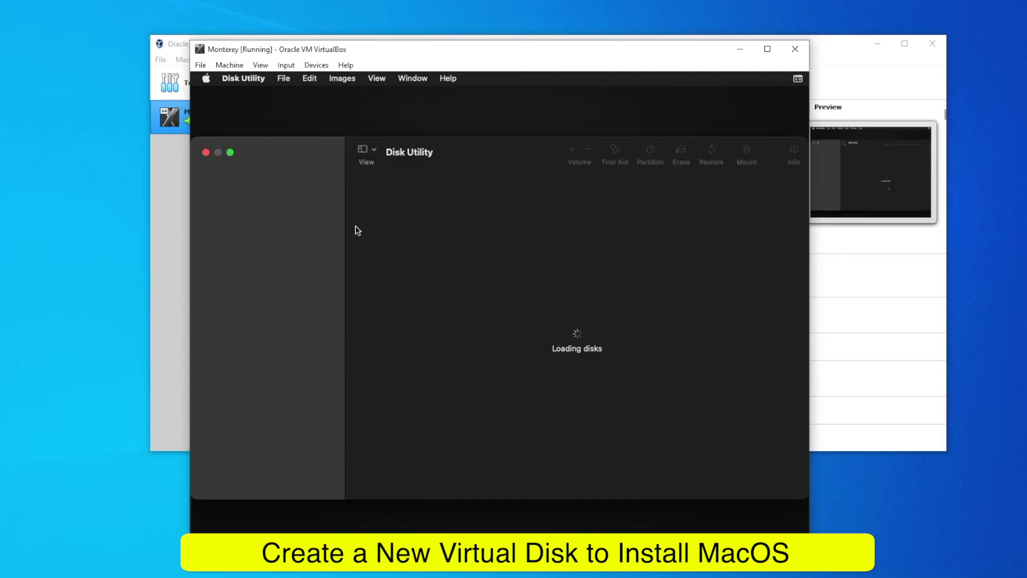
left_click_drag(188, 84, 124, 84)
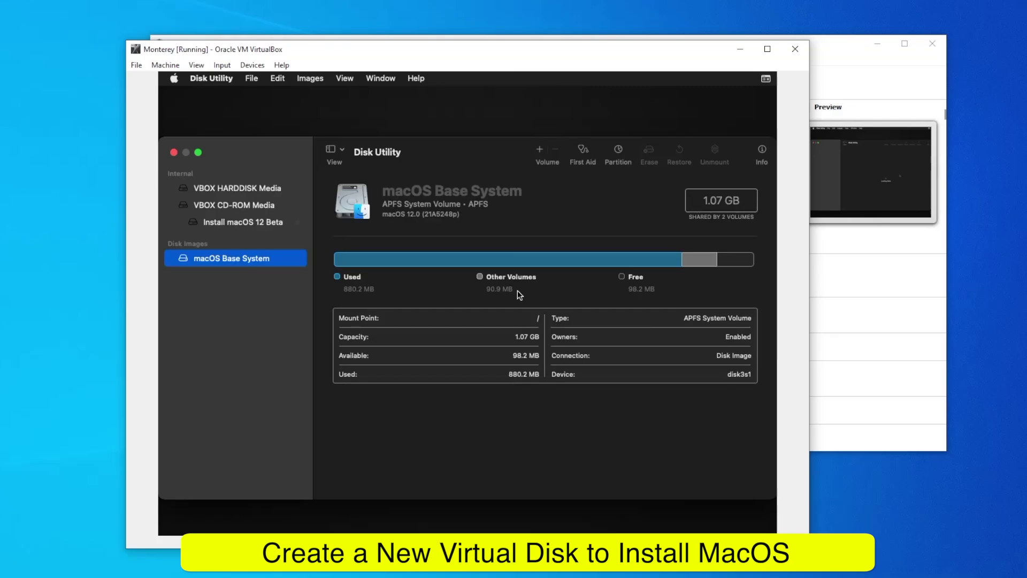
Step: Erase VBOX HARDDISK Media with the name "mont", format APFS and scheme GUID Partition Map
left_click(261, 189)
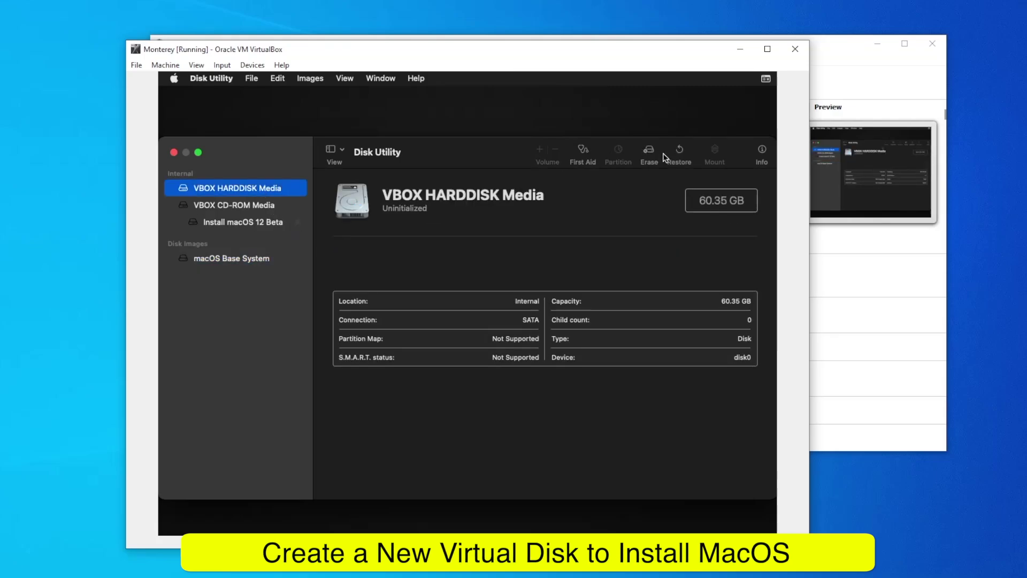
left_click(647, 152)
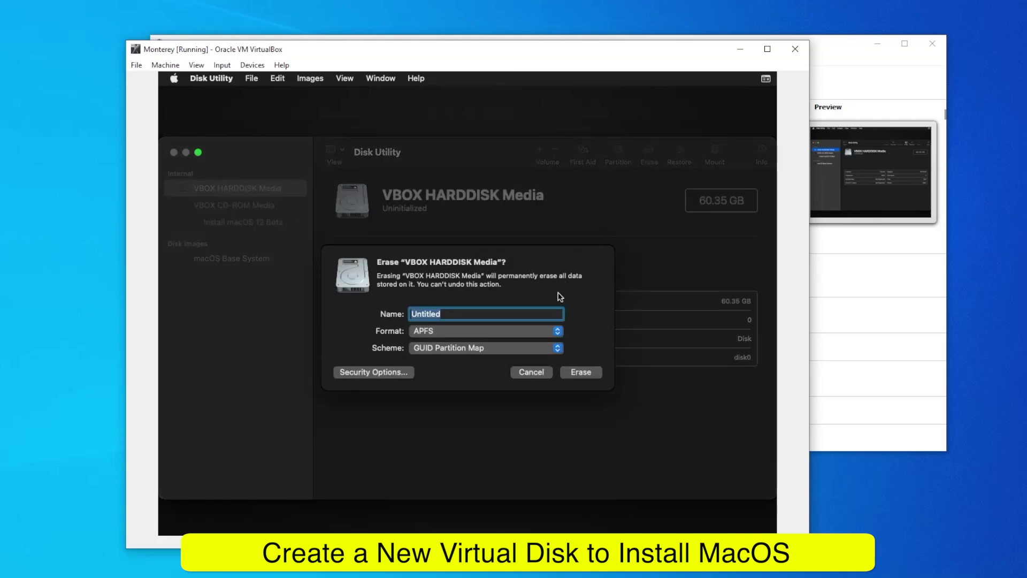
type("mont")
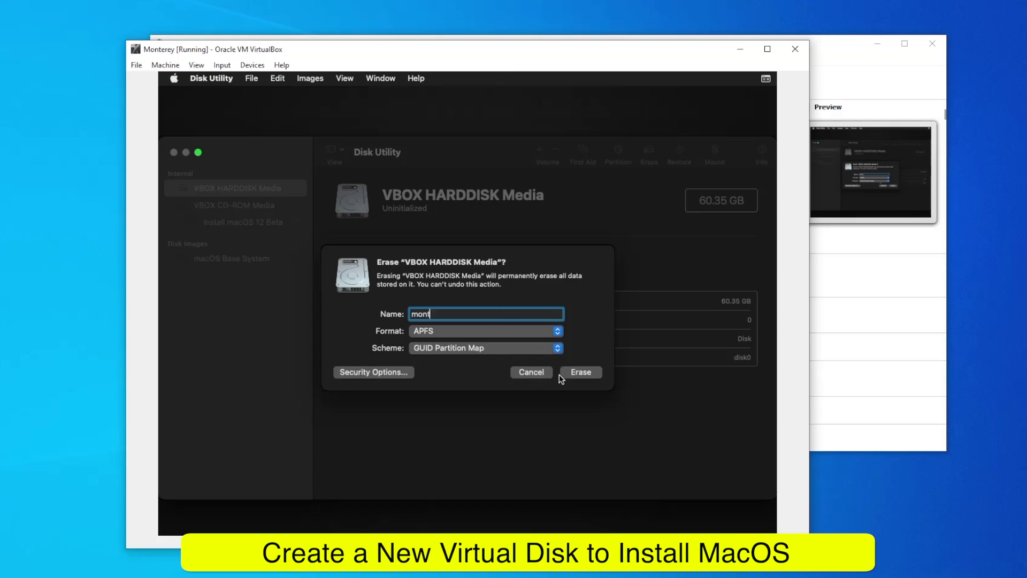
left_click(579, 373)
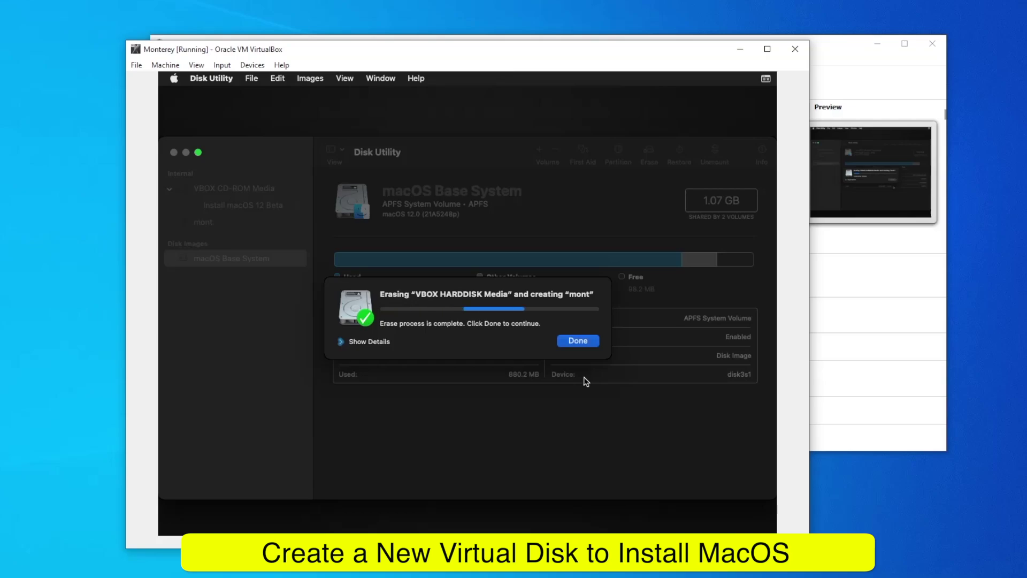
left_click(581, 338)
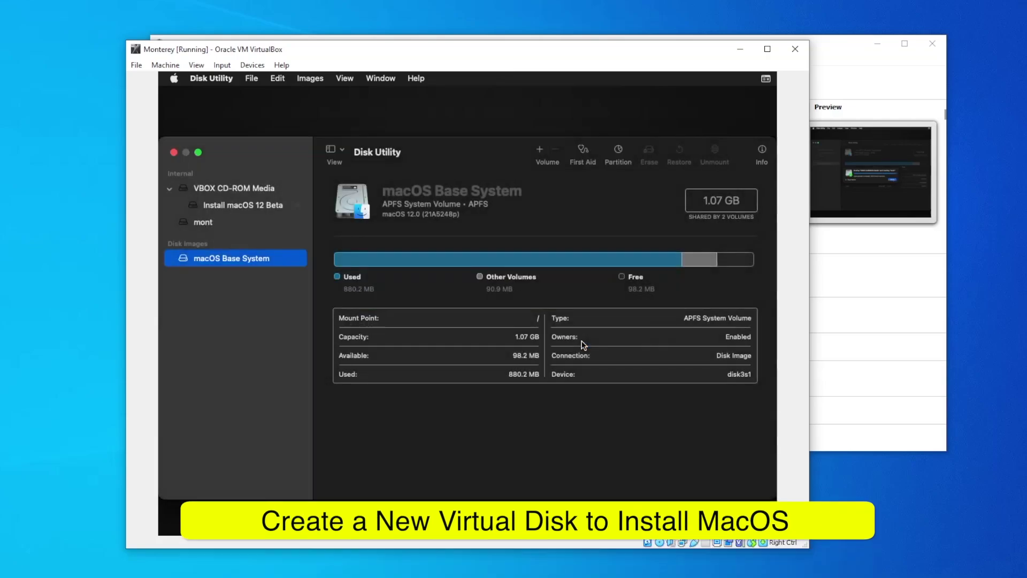
Step: Run First Aid on the mont volume
left_click(202, 222)
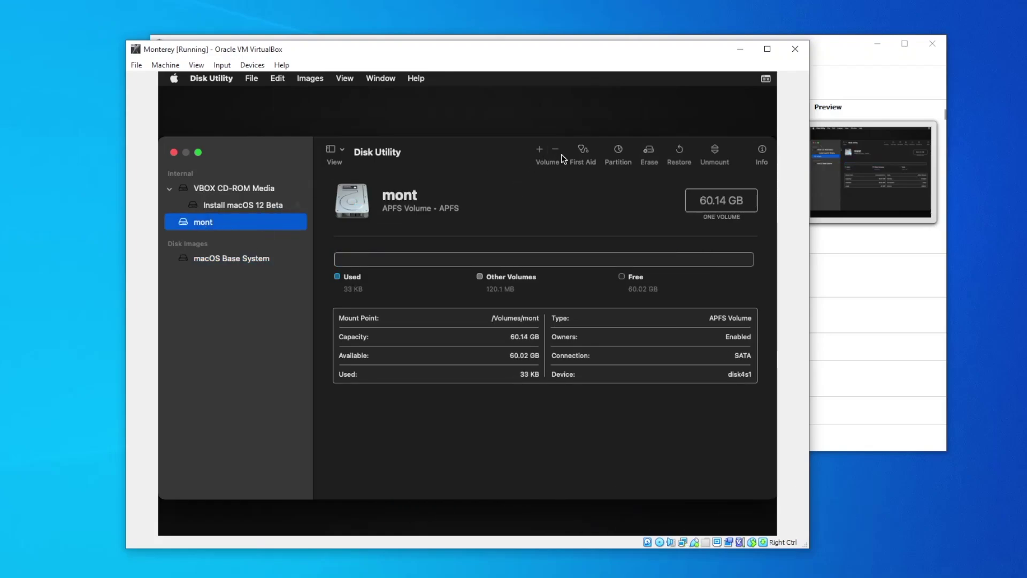
left_click(583, 152)
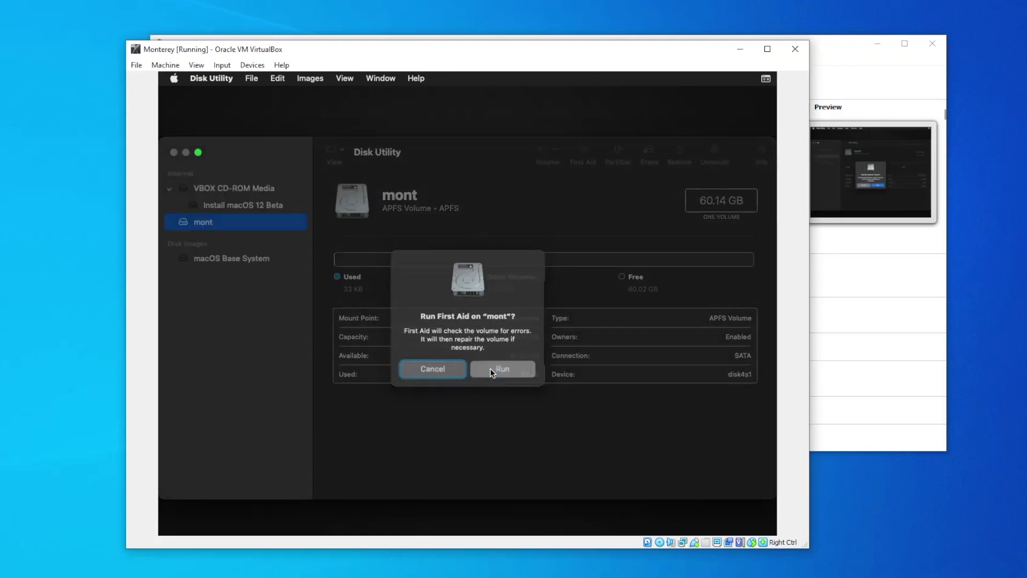
left_click(491, 368)
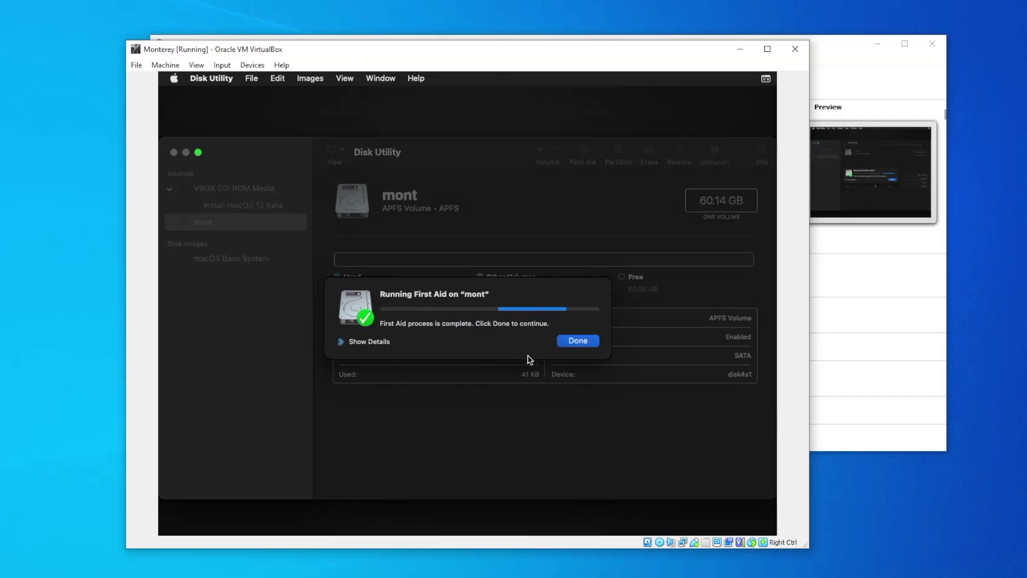
Step: Finish First Aid, close Disk Utility and launch Install macOS 12 Beta from macOS Recovery
left_click(563, 345)
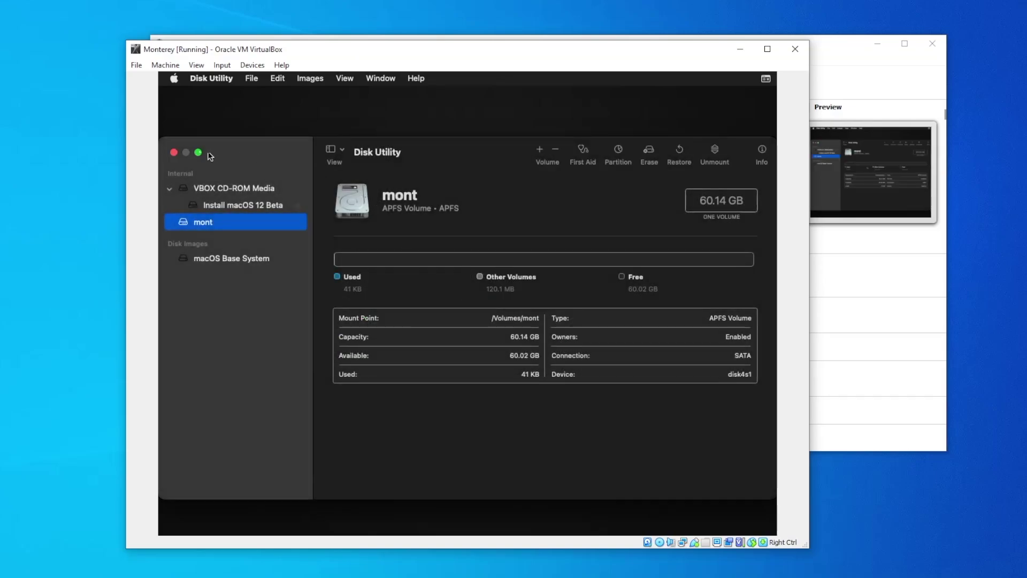
left_click(178, 153)
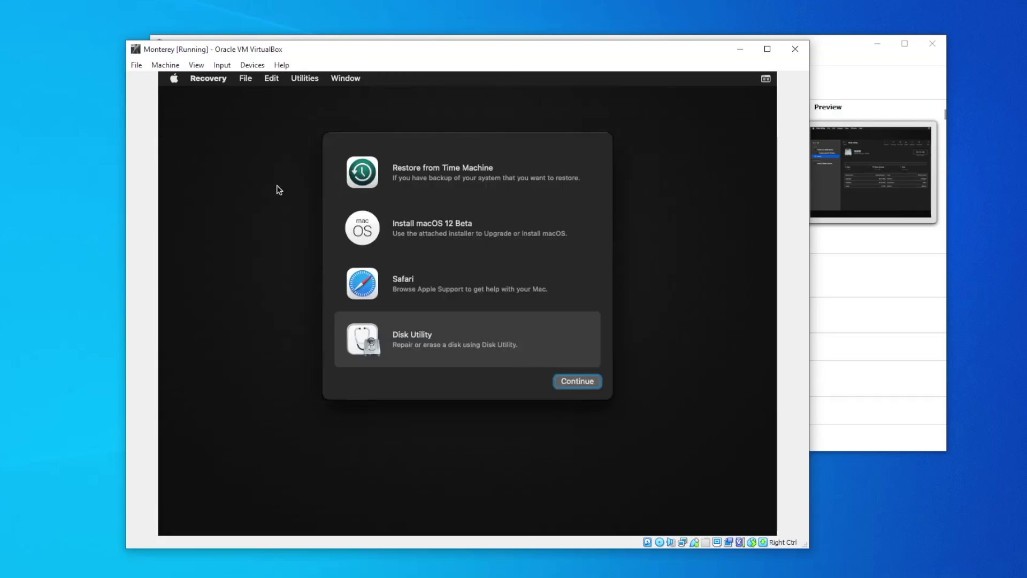
left_click(436, 234)
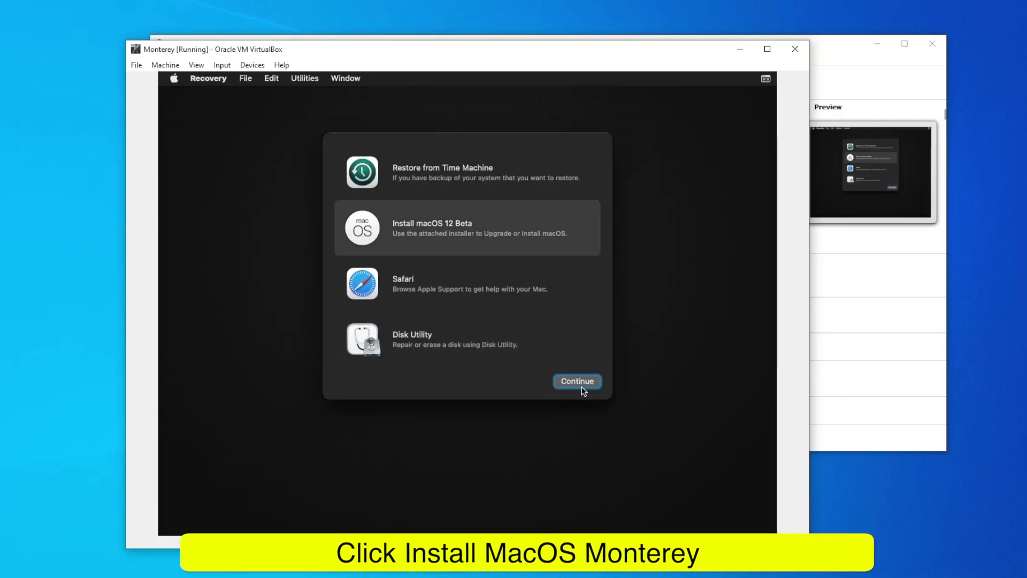
left_click(582, 383)
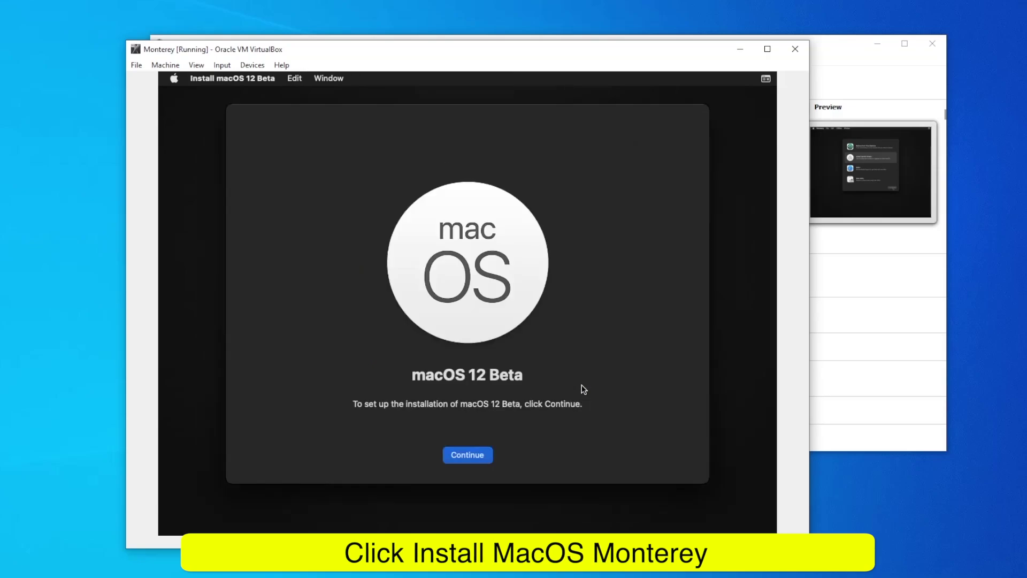
Step: Agree to the software license for macOS 12 Beta and start installing it on the mont disk
left_click(480, 453)
left_click(483, 456)
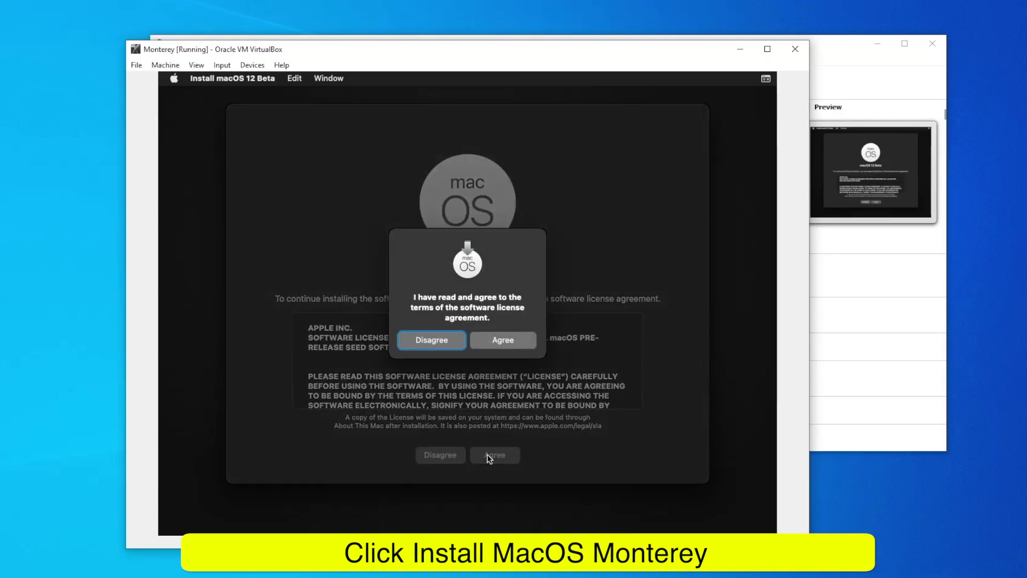
left_click(503, 339)
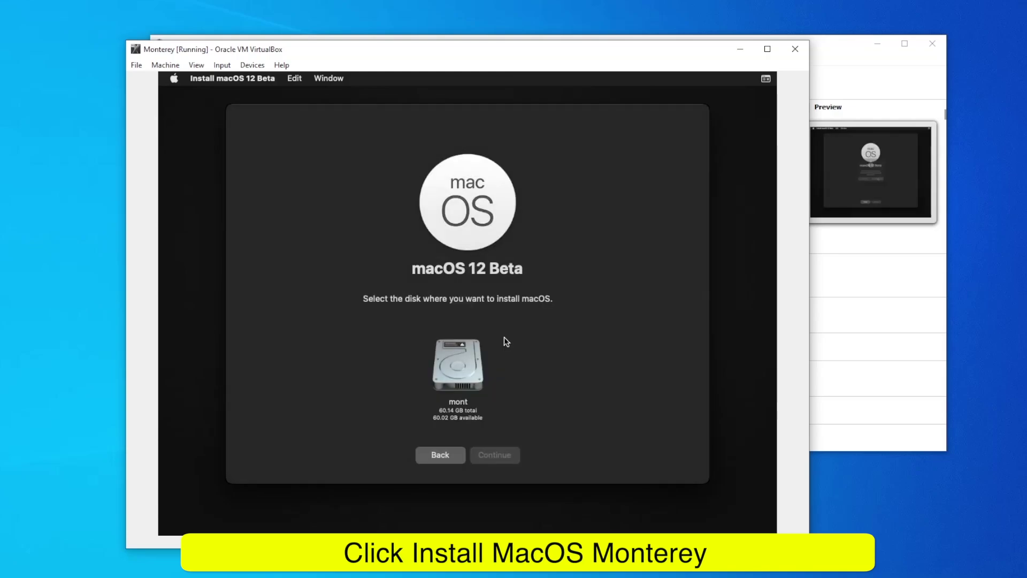
left_click(476, 370)
left_click(509, 454)
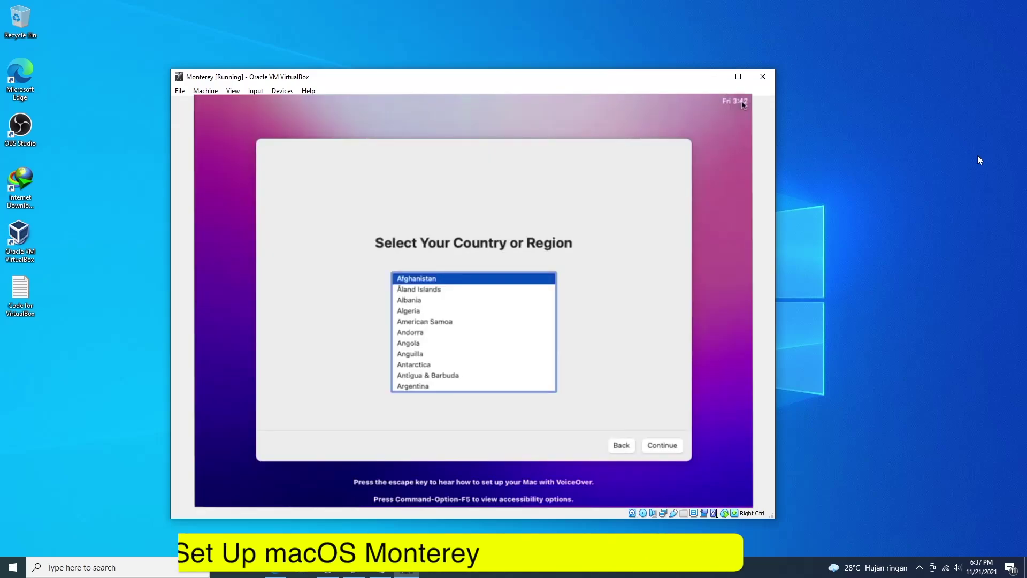
Step: Select Pakistan as the country or region and continue the macOS setup, skipping the Accessibility options
key("p")
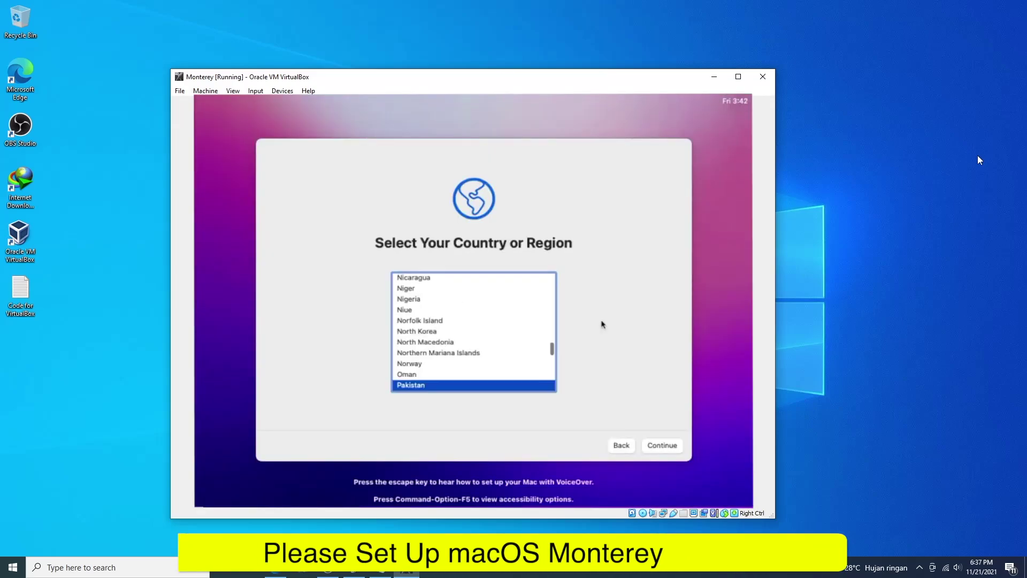
left_click(658, 445)
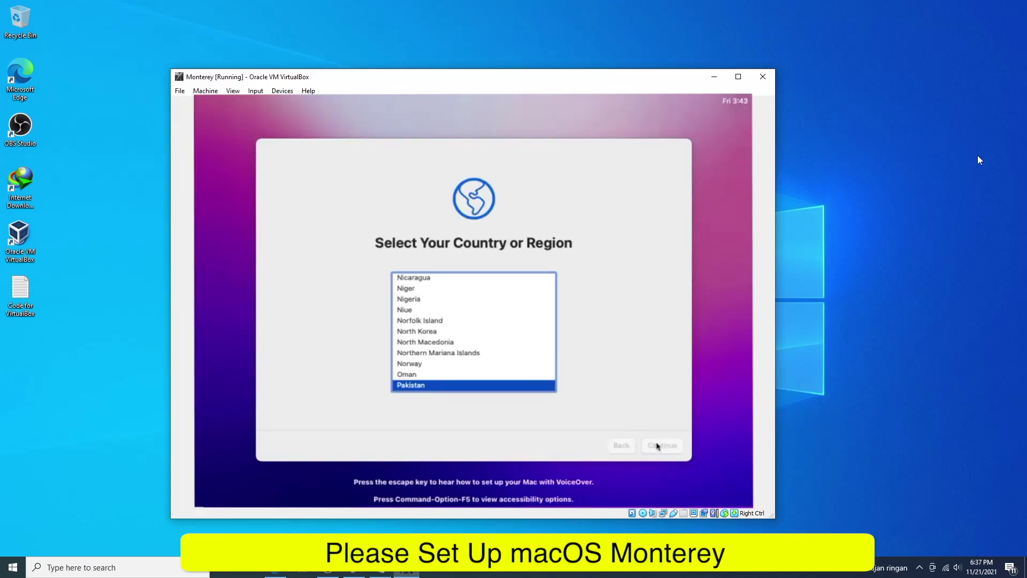
left_click(658, 447)
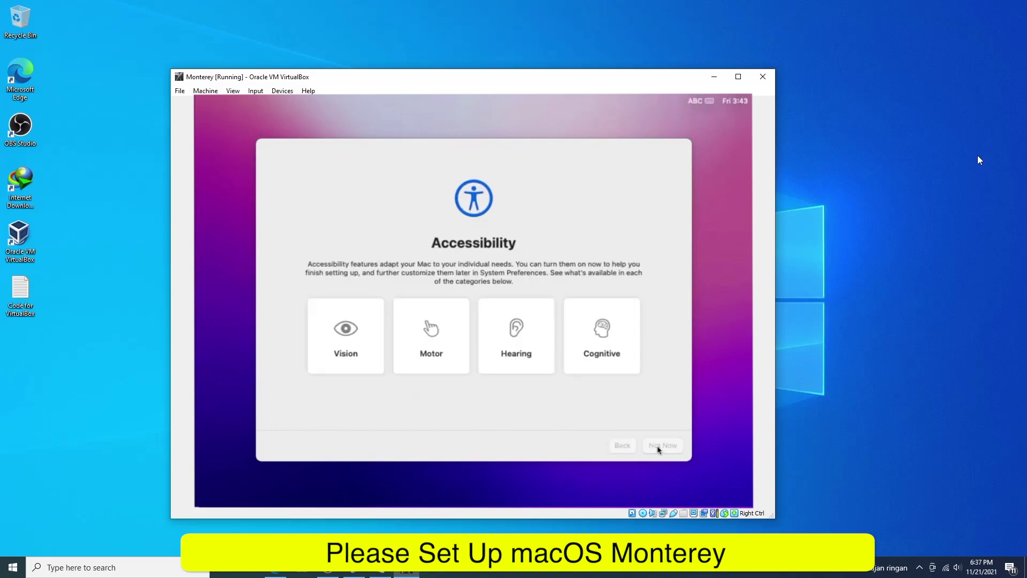
left_click(659, 449)
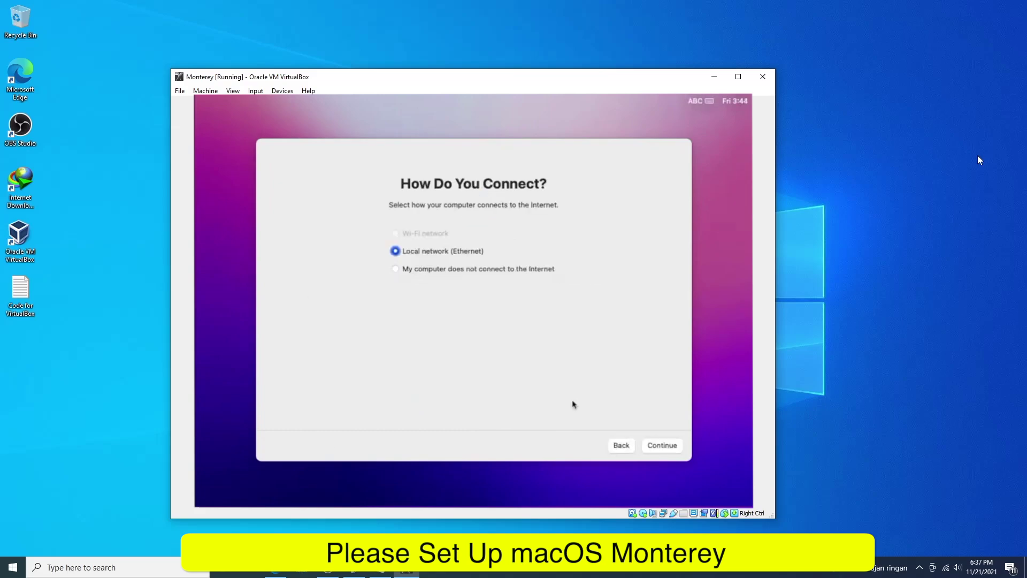
Step: Set the connection to "My computer does not connect to the Internet" and confirm continuing without a network
left_click(395, 268)
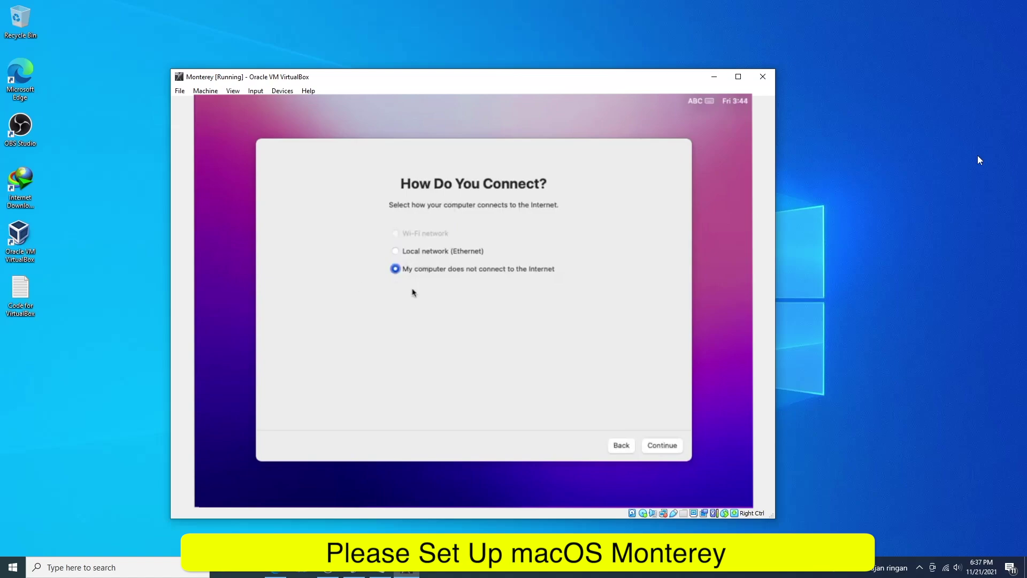
left_click(660, 448)
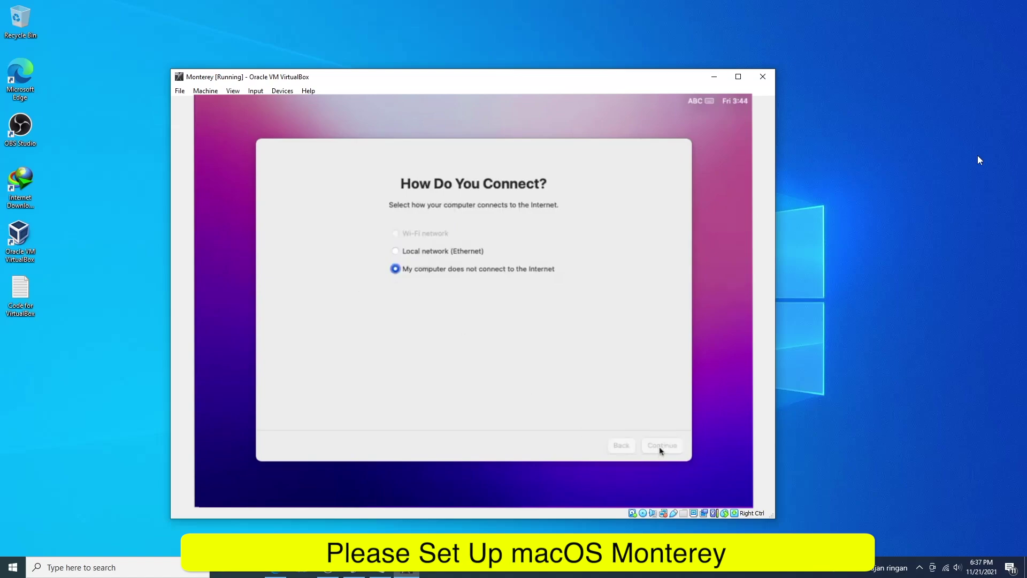
left_click(511, 355)
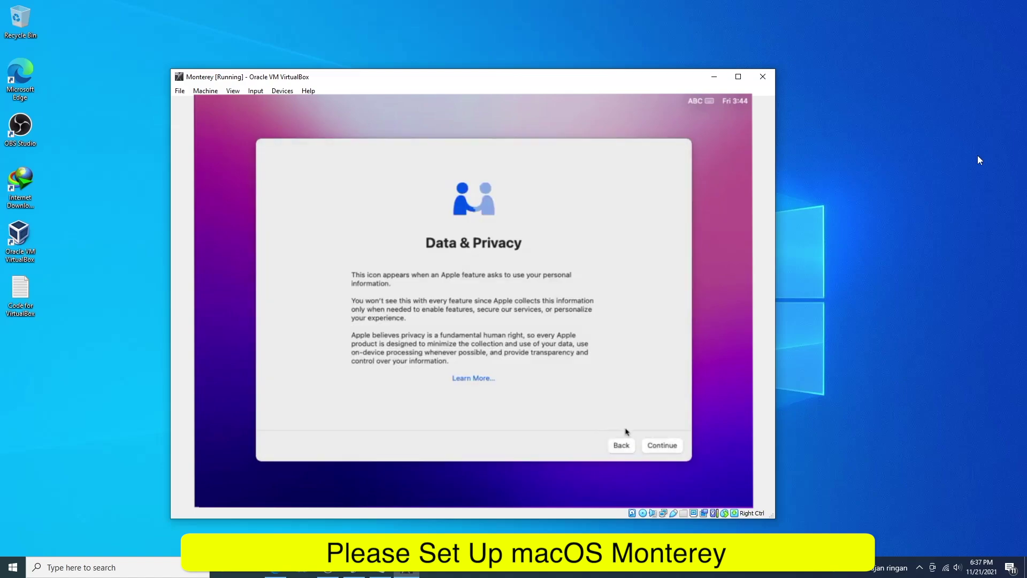
Step: Continue past Data & Privacy, skip Migration Assistant and agree to the macOS Software License Agreement
left_click(662, 447)
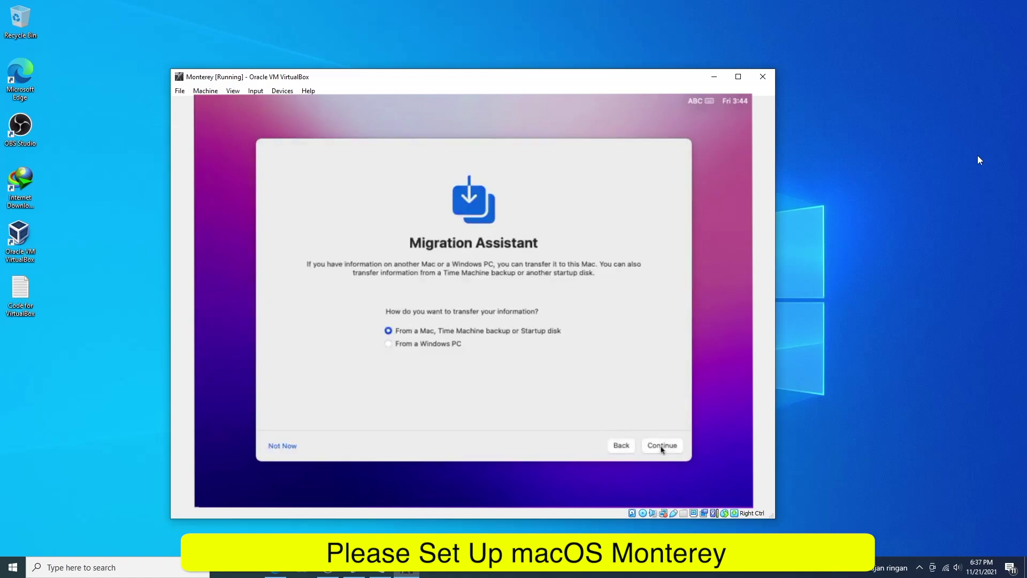
left_click(285, 449)
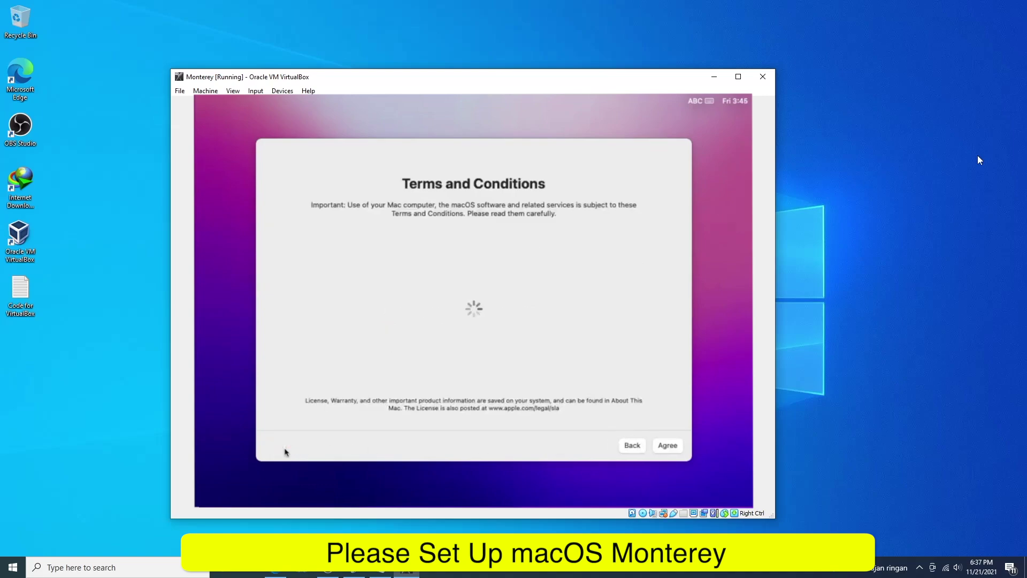
left_click(663, 451)
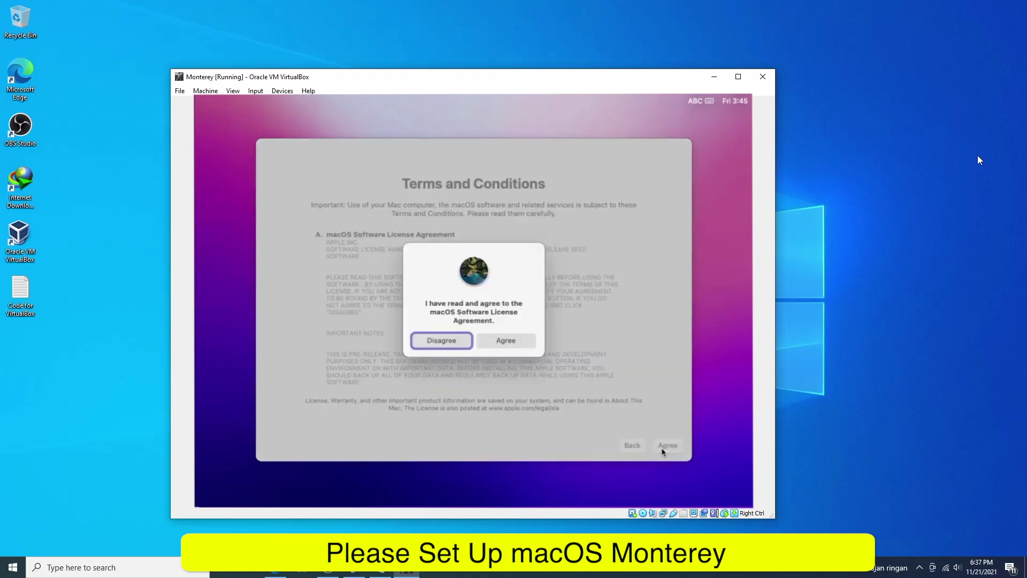
left_click(507, 341)
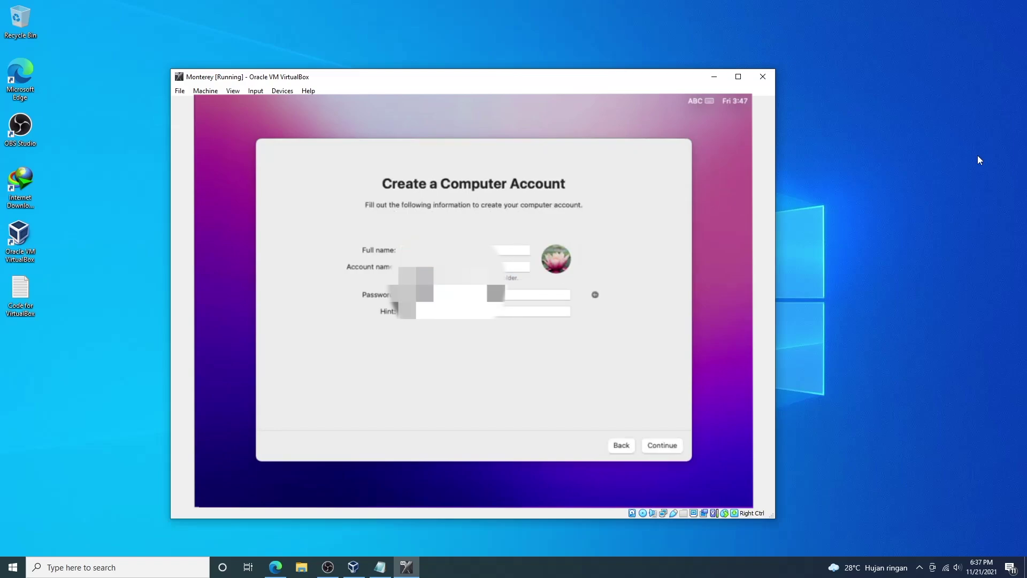
Step: Submit the computer account details and accept the default Location Services and Device Analytics settings
left_click(668, 446)
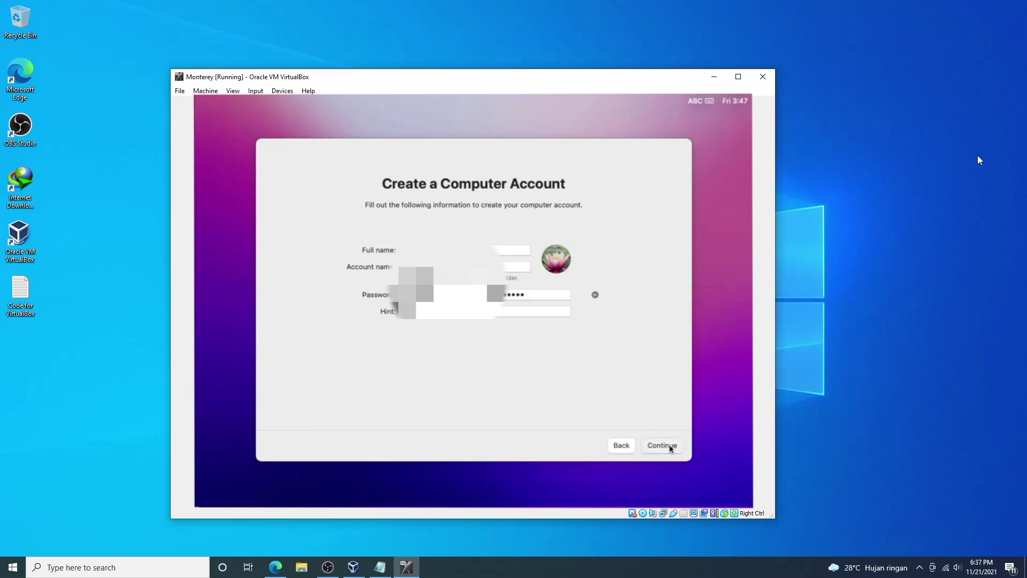
left_click(670, 447)
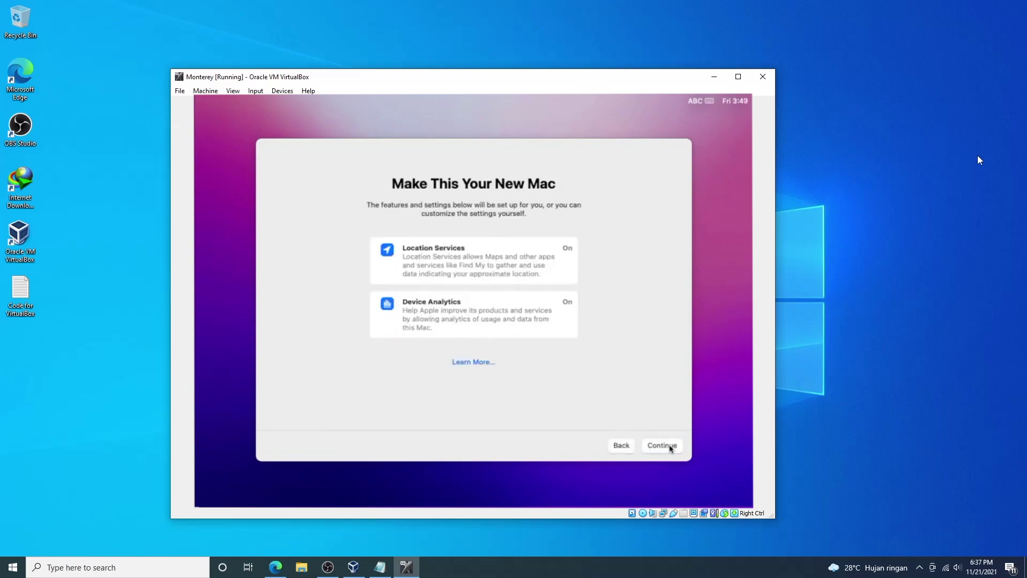
left_click(662, 445)
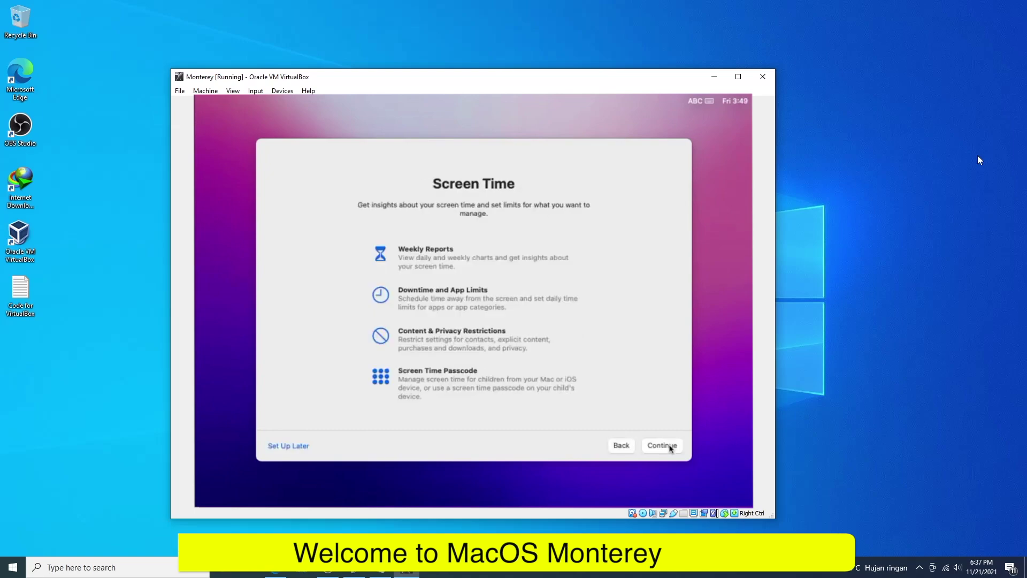
Step: Postpone the Screen Time setup, keep Ask Siri enabled and accept the Light appearance
left_click(294, 447)
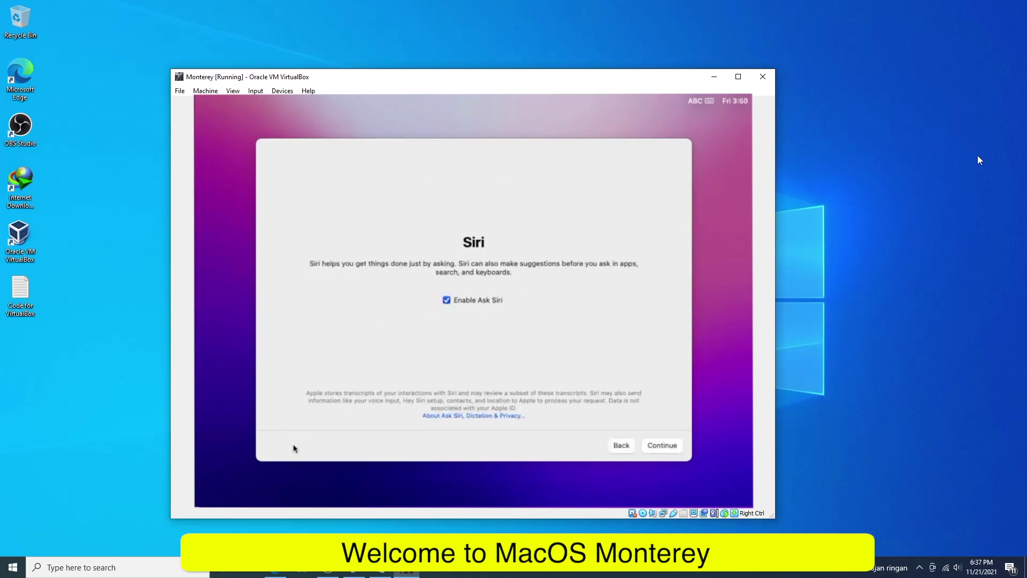
left_click(662, 445)
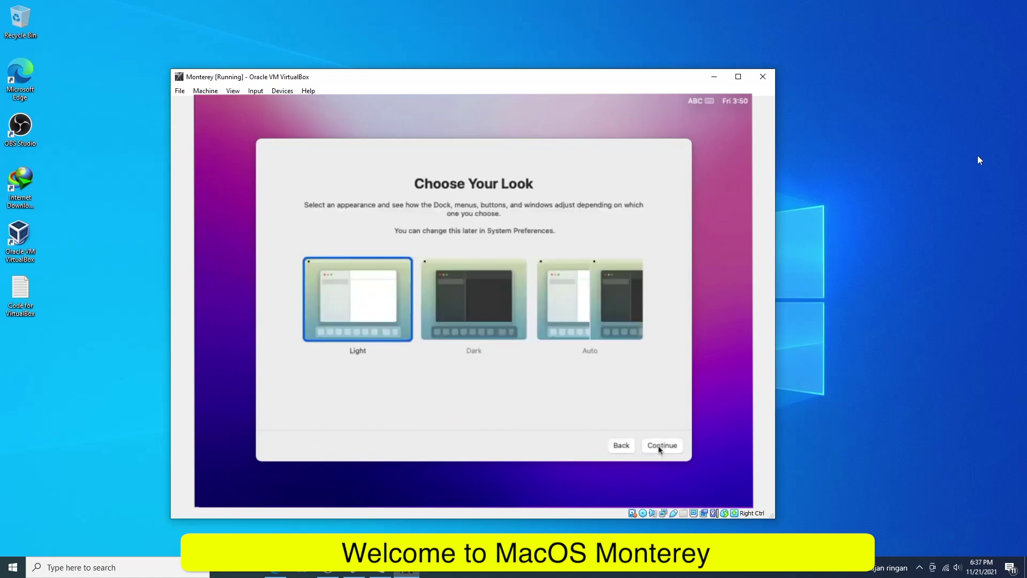
left_click(661, 446)
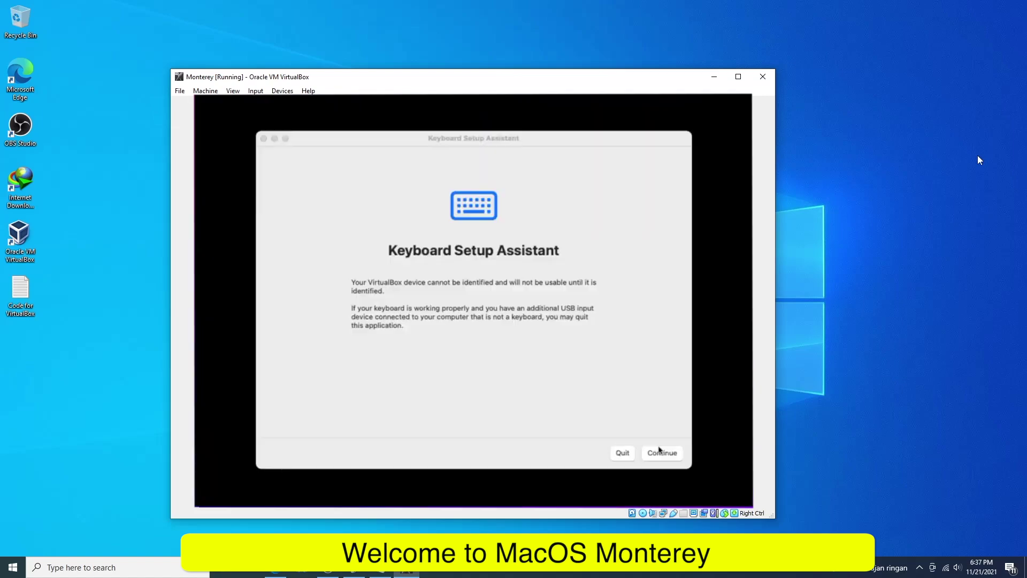
Step: Quit the Keyboard Setup Assistant and the Feedback Assistant to reach the macOS desktop
left_click(623, 453)
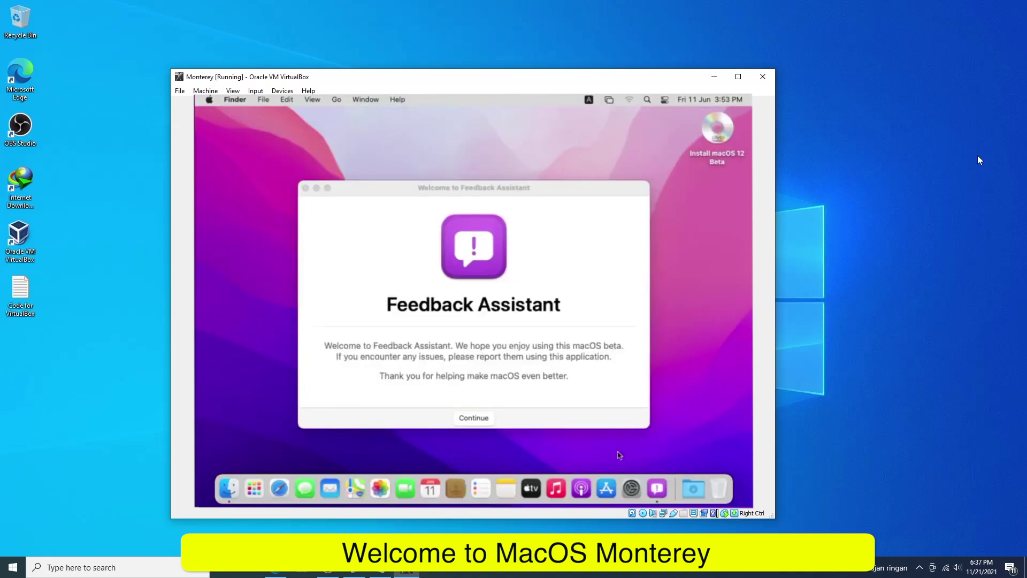
left_click(231, 101)
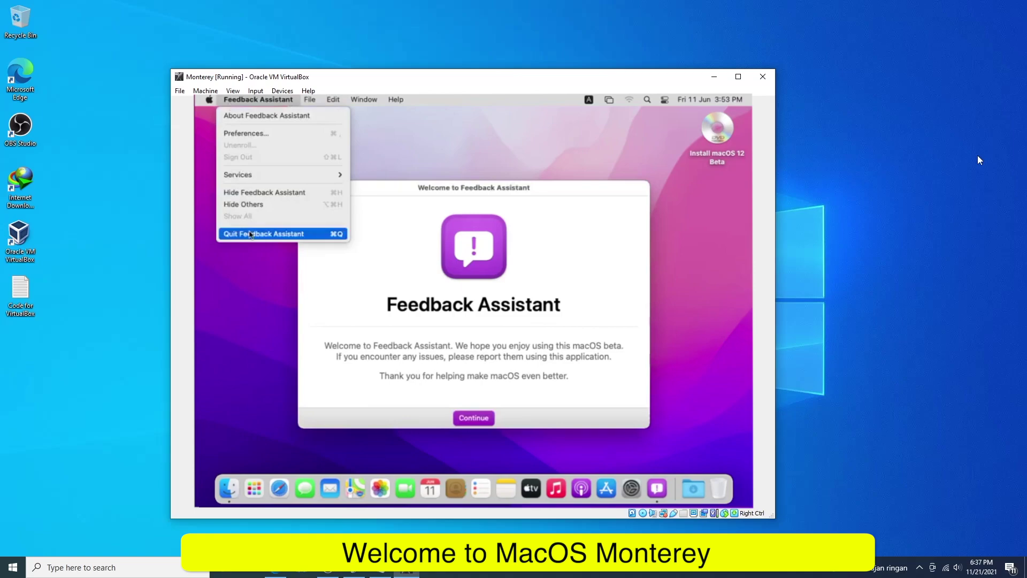
left_click(250, 235)
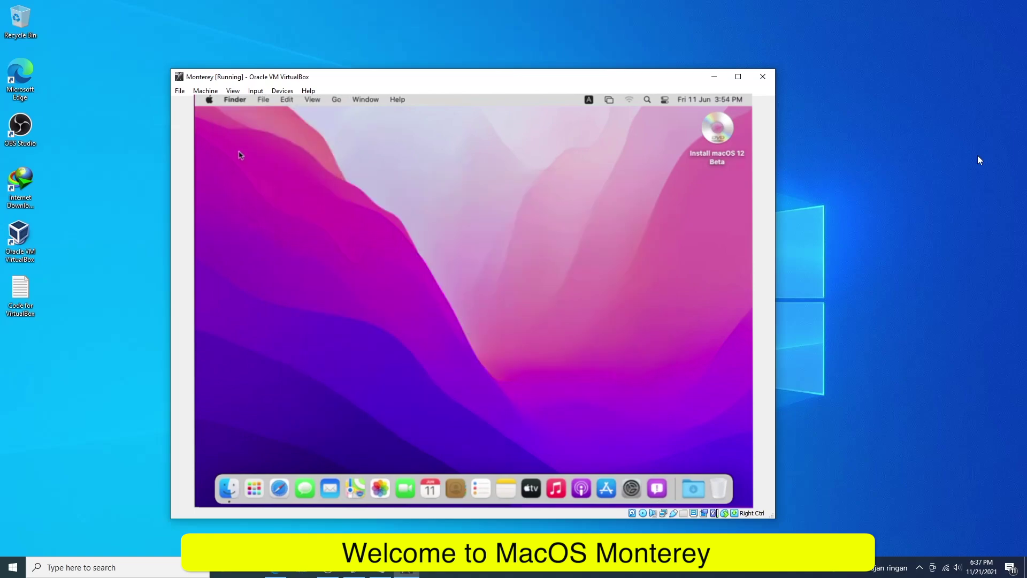
Step: Open the About This Mac information from the macOS desktop
left_click(209, 99)
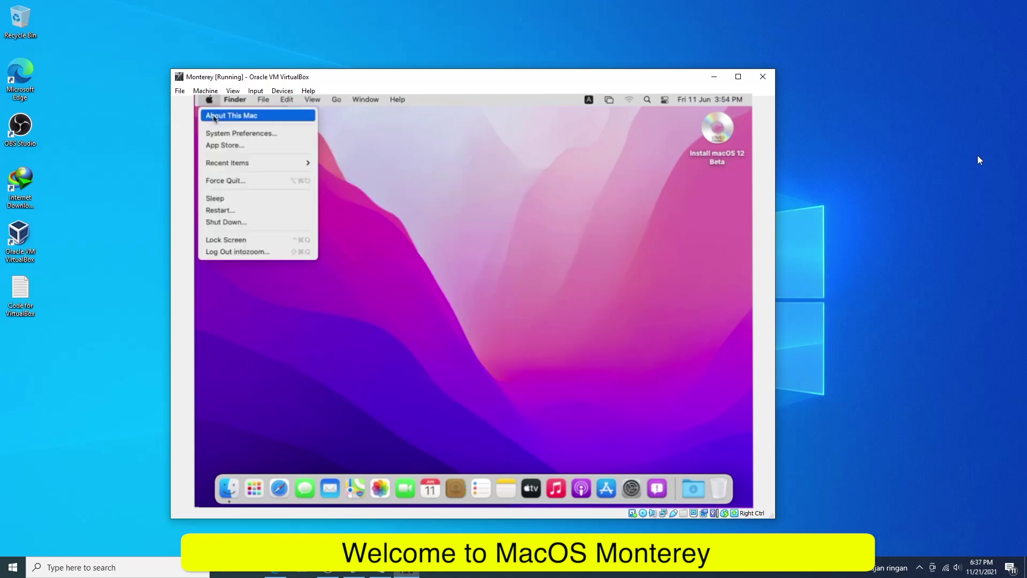
left_click(214, 117)
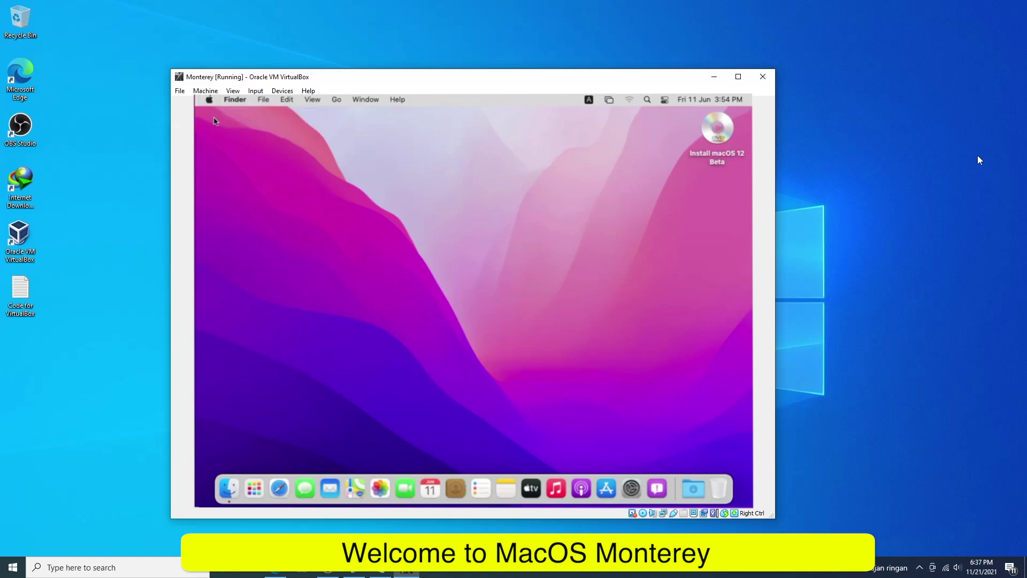